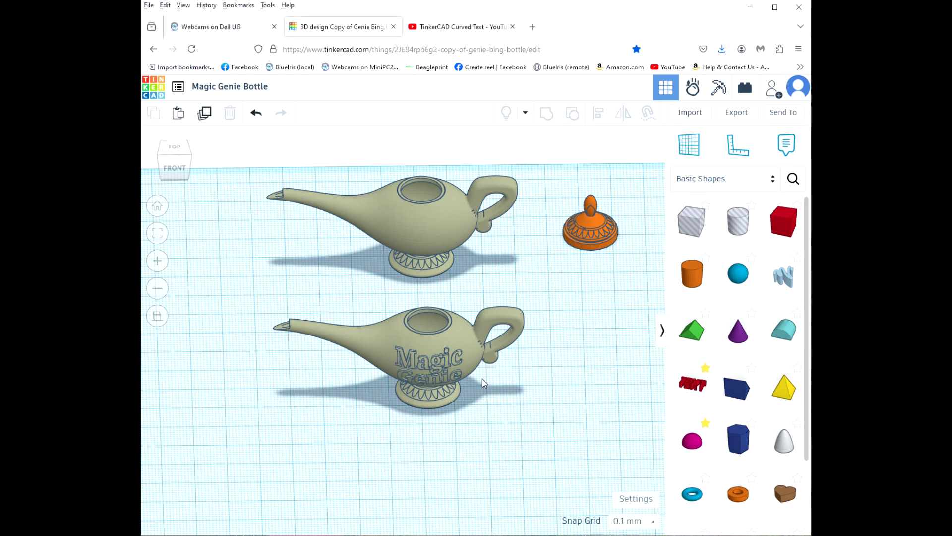
# Move the lettered lamp to the workplane's top-left and the plain lamp down near the centre
pyautogui.moveTo(484, 383); pyautogui.dragTo(466, 353, button='right')
pyautogui.moveTo(422, 349); pyautogui.dragTo(231, 137)
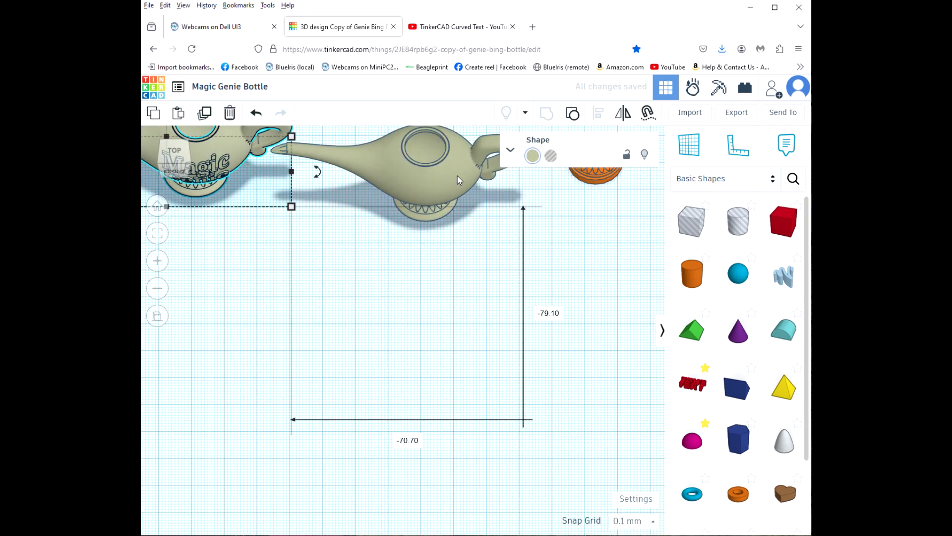
pyautogui.moveTo(457, 176); pyautogui.dragTo(468, 362)
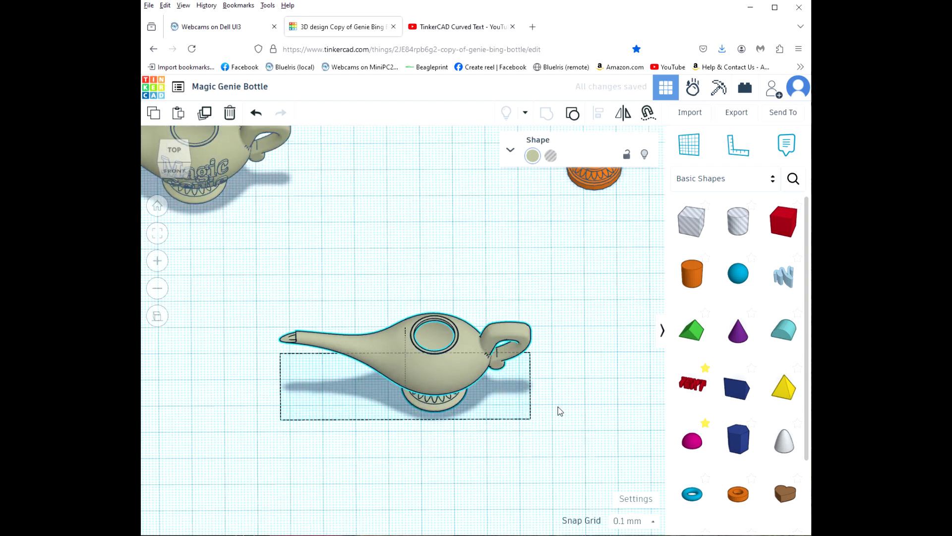
# Add a Text shape below the plain lamp, set its font to Sans and its text to 'Magic'
pyautogui.moveTo(561, 396); pyautogui.dragTo(548, 425, button='right')
pyautogui.moveTo(461, 371); pyautogui.dragTo(448, 323)
pyautogui.moveTo(692, 383); pyautogui.dragTo(442, 428)
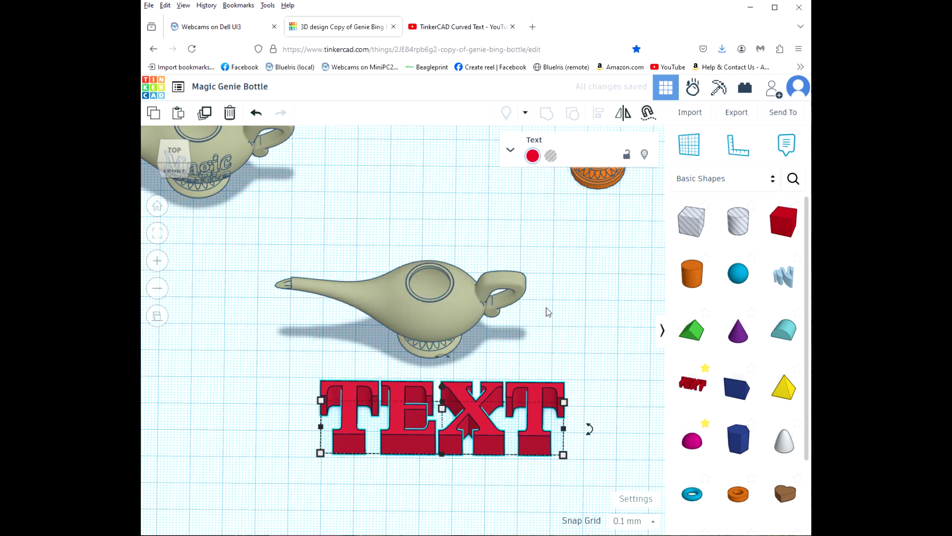
pyautogui.click(510, 153)
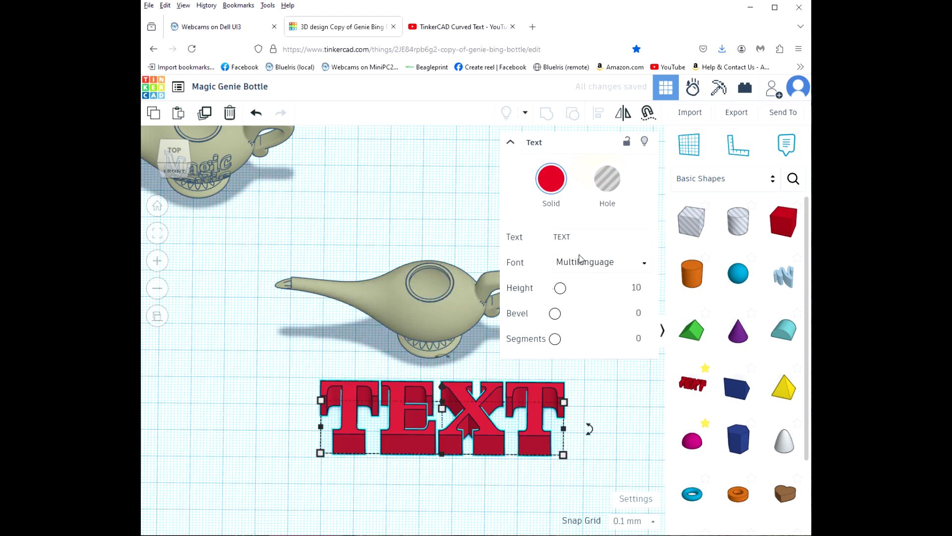
pyautogui.click(603, 271)
pyautogui.click(568, 306)
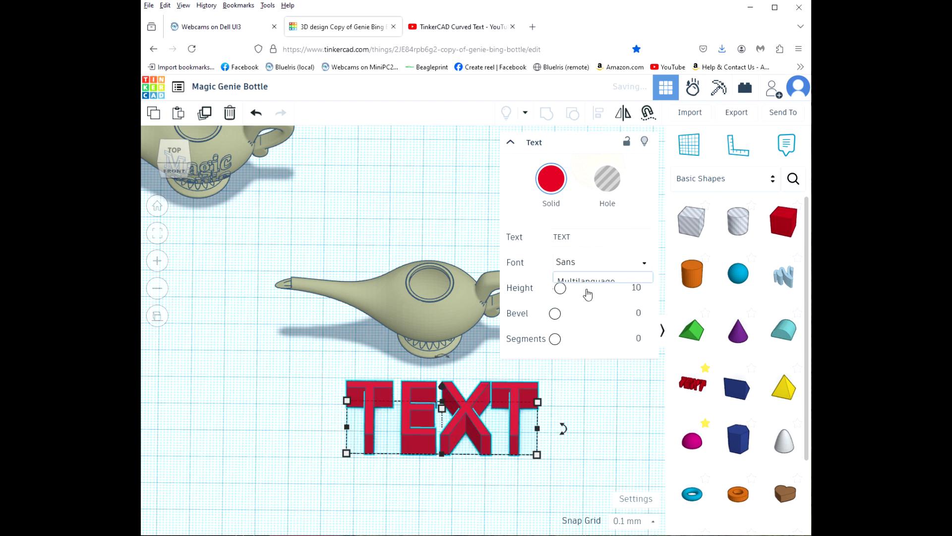
pyautogui.click(579, 236)
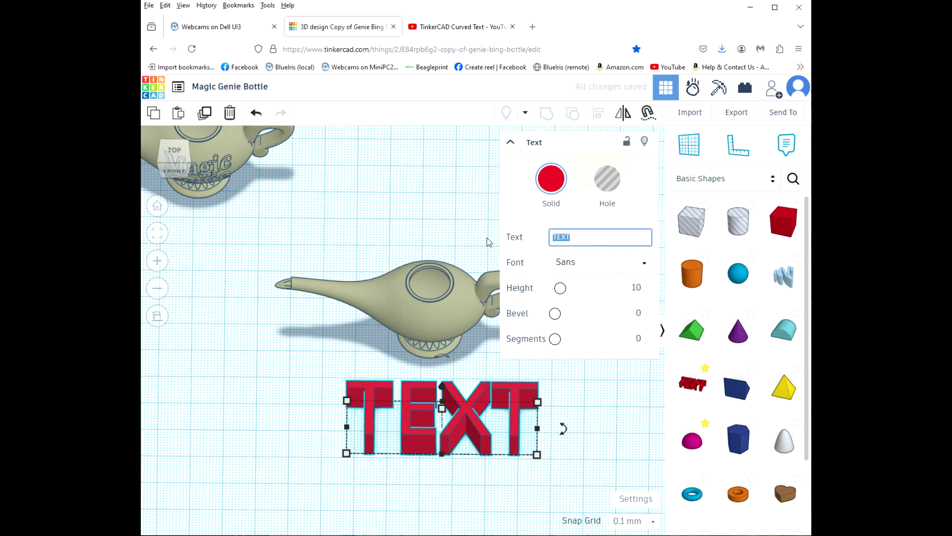
pyautogui.write('Magic')
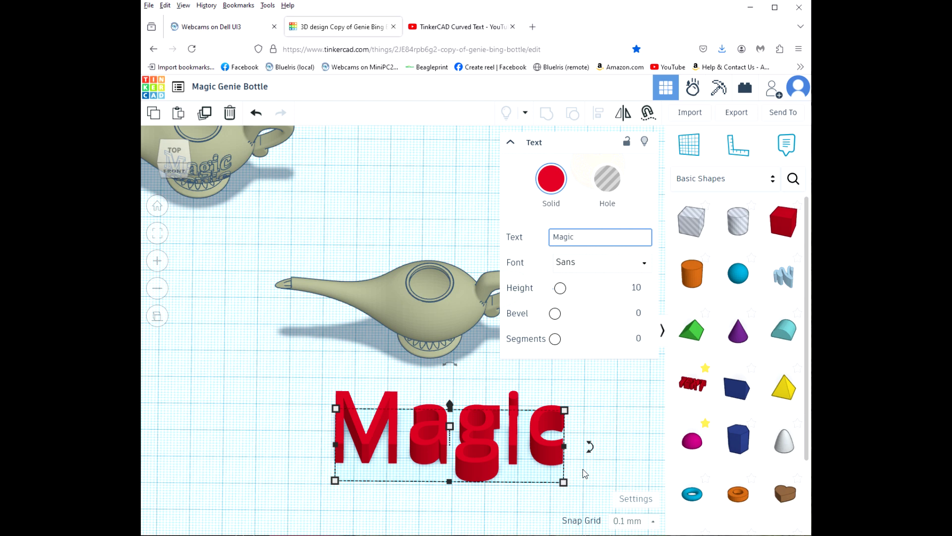
# Duplicate the Magic text and nudge the copy down five steps below the original
pyautogui.click(590, 393)
pyautogui.click(485, 447)
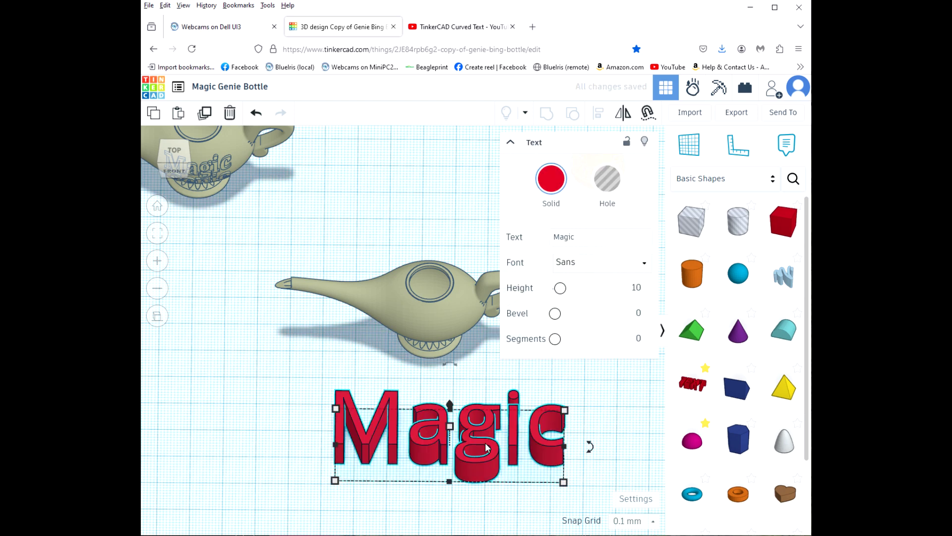
pyautogui.click(486, 447)
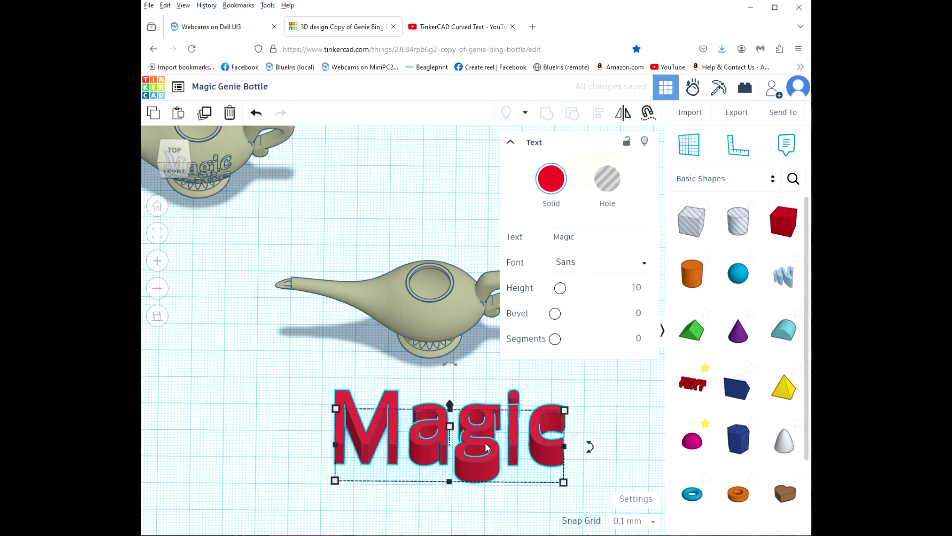
pyautogui.press('Down')
pyautogui.press('Down')
pyautogui.press('Down')
pyautogui.press('Down')
pyautogui.press('Down')
pyautogui.press('Down')
pyautogui.press('Down')
pyautogui.press('Down')
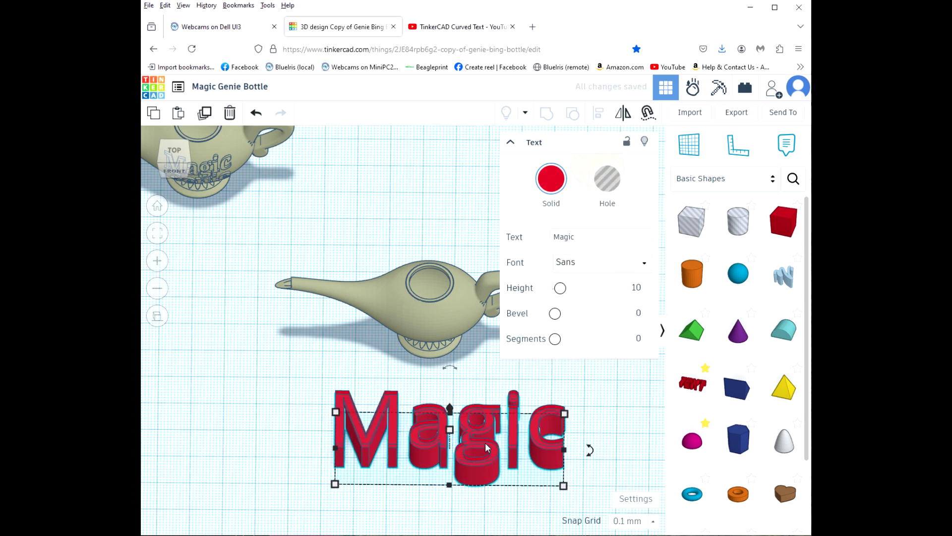
pyautogui.press('Down')
pyautogui.press('Down')
pyautogui.press('Down')
pyautogui.press('Down')
pyautogui.press('Down')
pyautogui.press('Down')
pyautogui.press('Down')
pyautogui.press('Down')
pyautogui.press('Down')
pyautogui.press('Down')
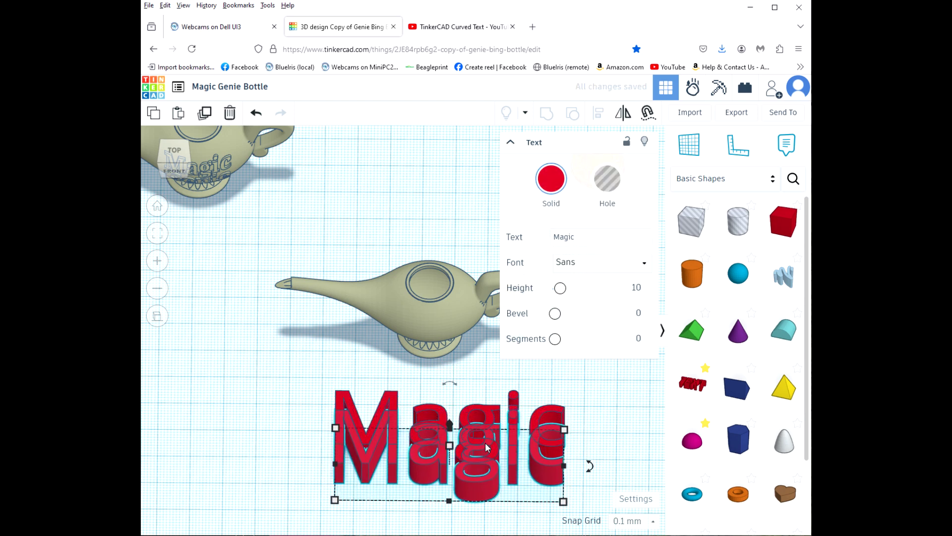
pyautogui.press('Down')
pyautogui.press('Down')
pyautogui.press('Down')
pyautogui.press('Down')
pyautogui.press('Down')
pyautogui.press('Down')
pyautogui.press('Down')
pyautogui.press('Down')
pyautogui.press('Down')
pyautogui.press('Down')
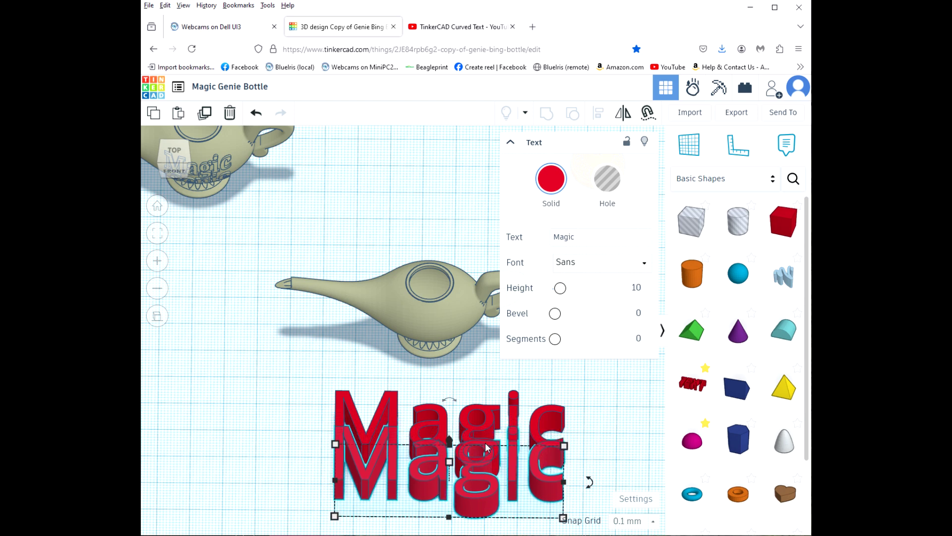
pyautogui.press('Down')
pyautogui.press('Down')
pyautogui.press('Down')
pyautogui.press('Down')
pyautogui.press('Down')
pyautogui.press('Down')
pyautogui.press('Down')
pyautogui.press('Down')
pyautogui.press('Down')
pyautogui.press('Down')
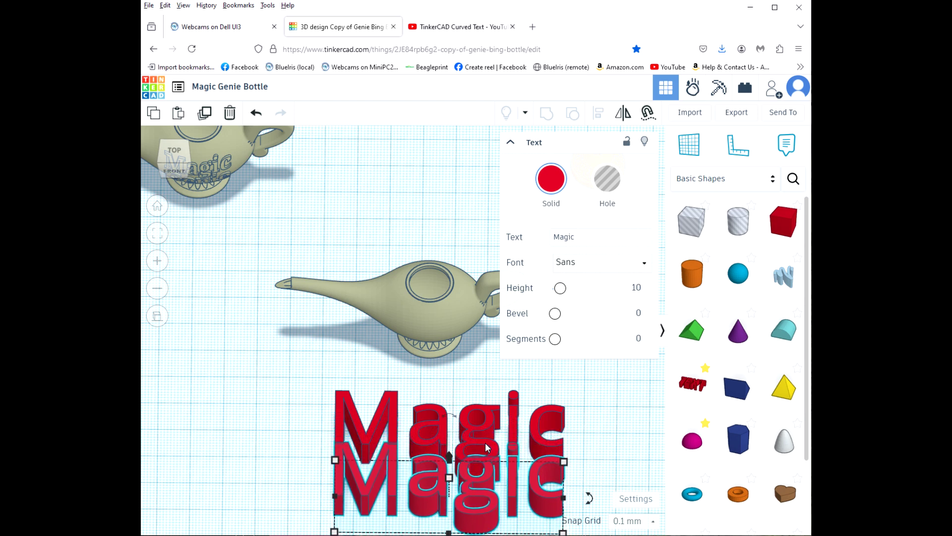
pyautogui.press('Down')
pyautogui.press('Down')
pyautogui.press('Down')
pyautogui.press('Down')
pyautogui.press('Down')
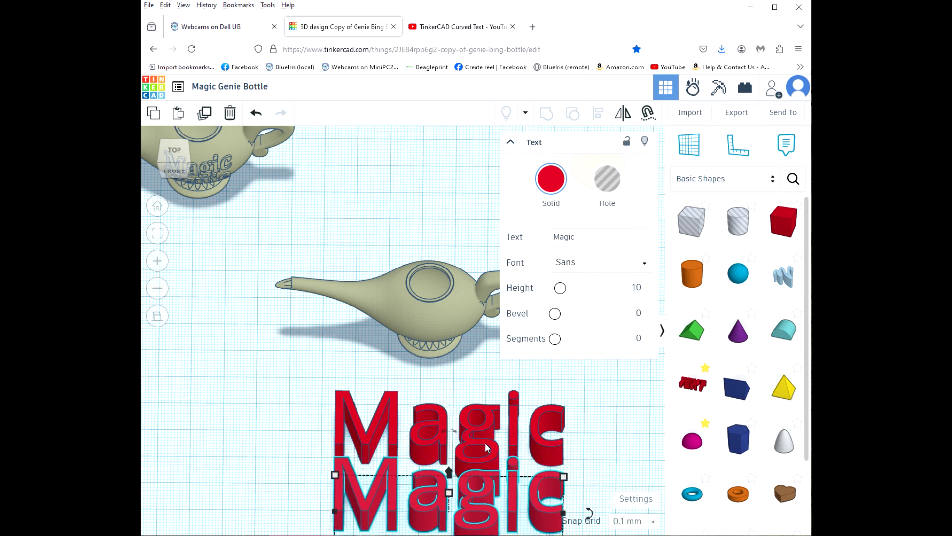
# In top view, change the copied text to 'Genie' and try grouping both words, then ungroup
pyautogui.click(174, 153)
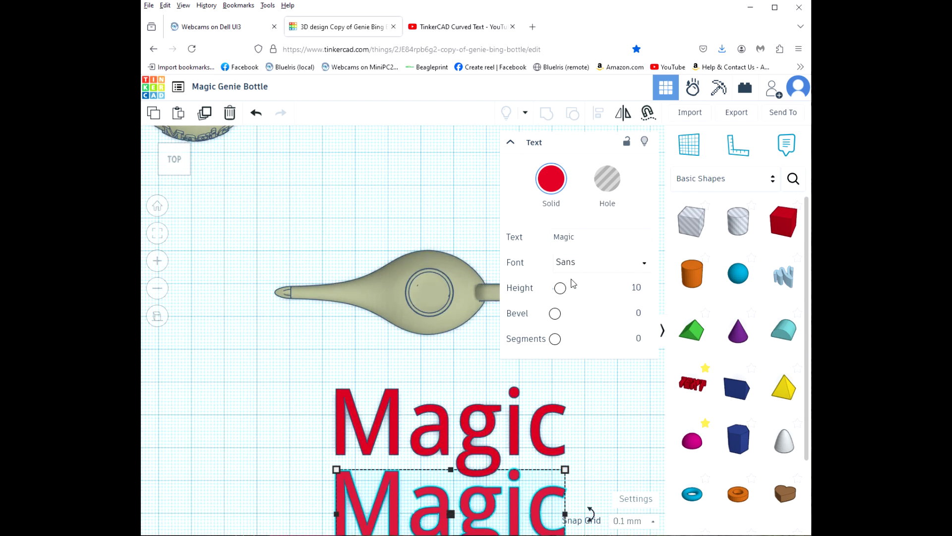
pyautogui.click(582, 241)
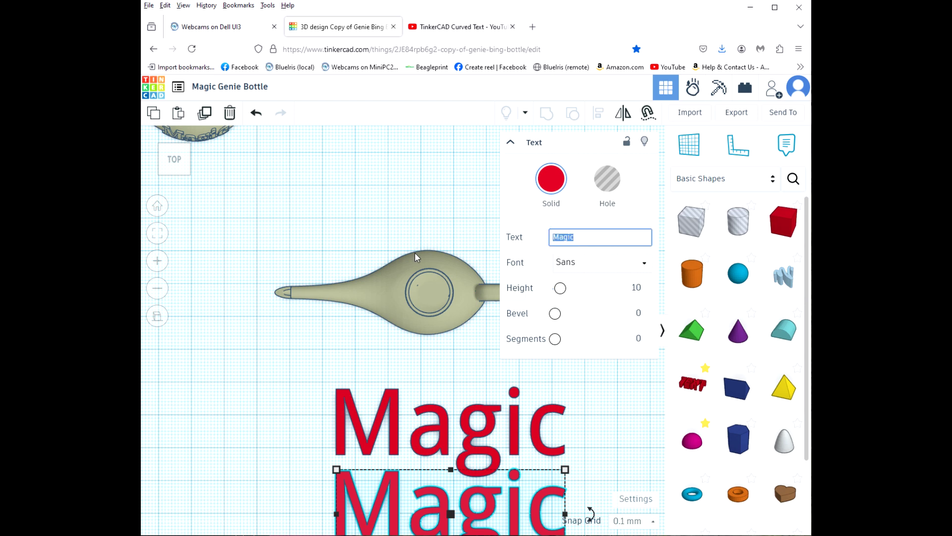
pyautogui.write('Genie')
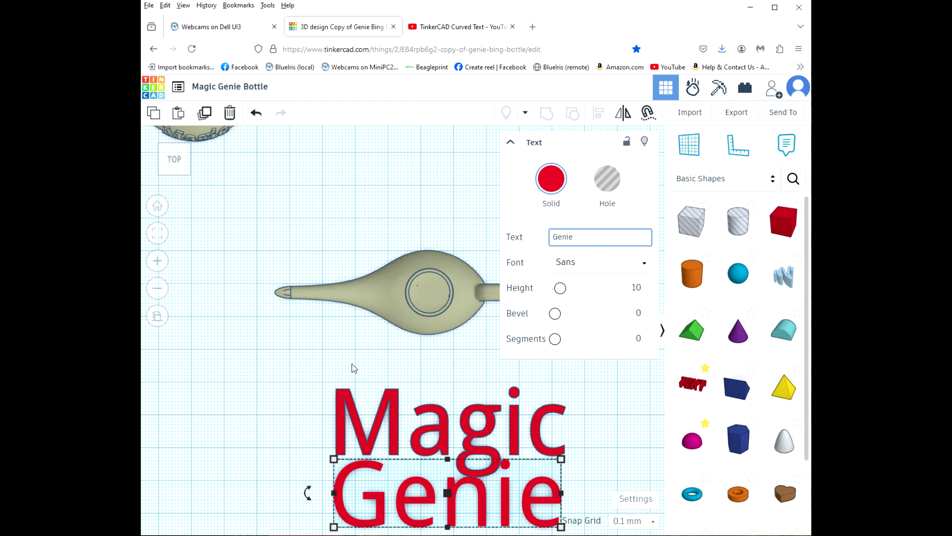
pyautogui.moveTo(293, 366); pyautogui.dragTo(572, 516)
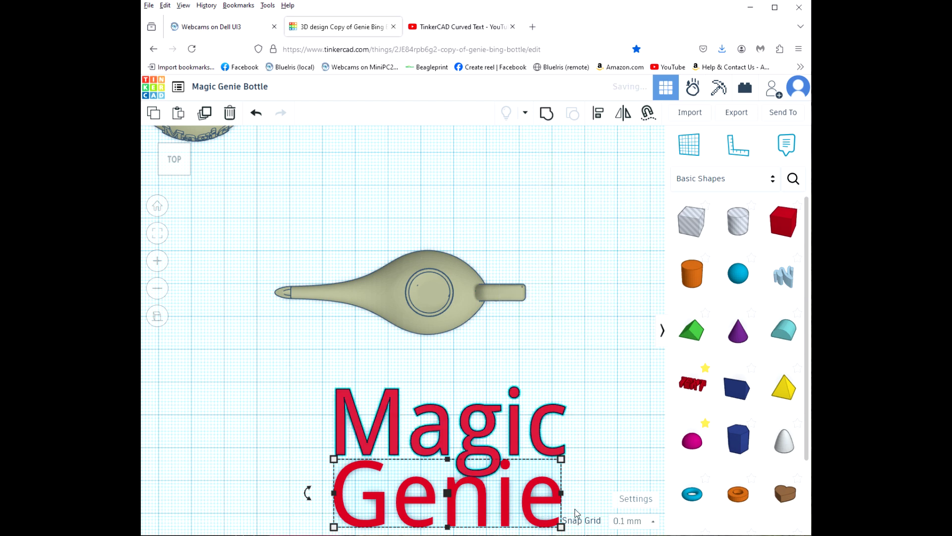
pyautogui.click(546, 115)
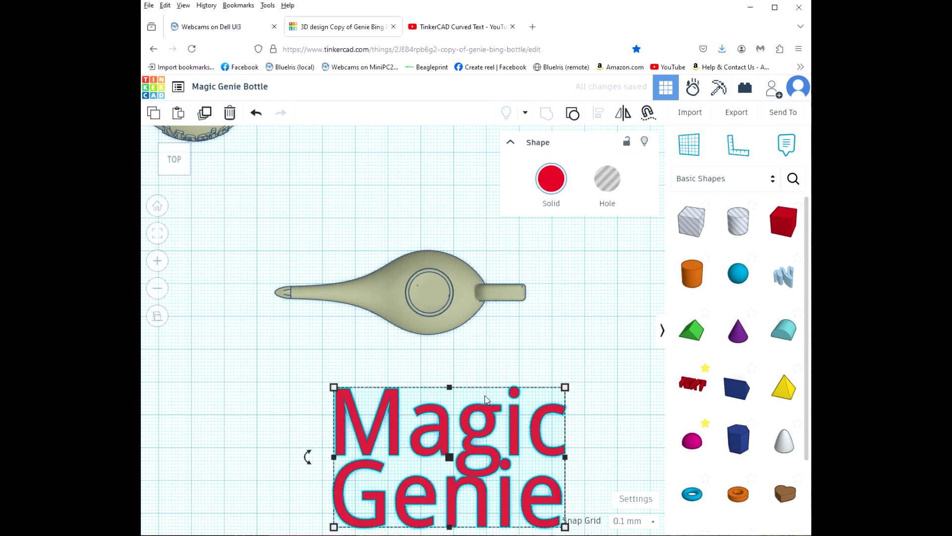
pyautogui.click(572, 113)
pyautogui.click(636, 358)
# Nudge Genie two steps further down, then group it with Magic into one shape
pyautogui.click(486, 509)
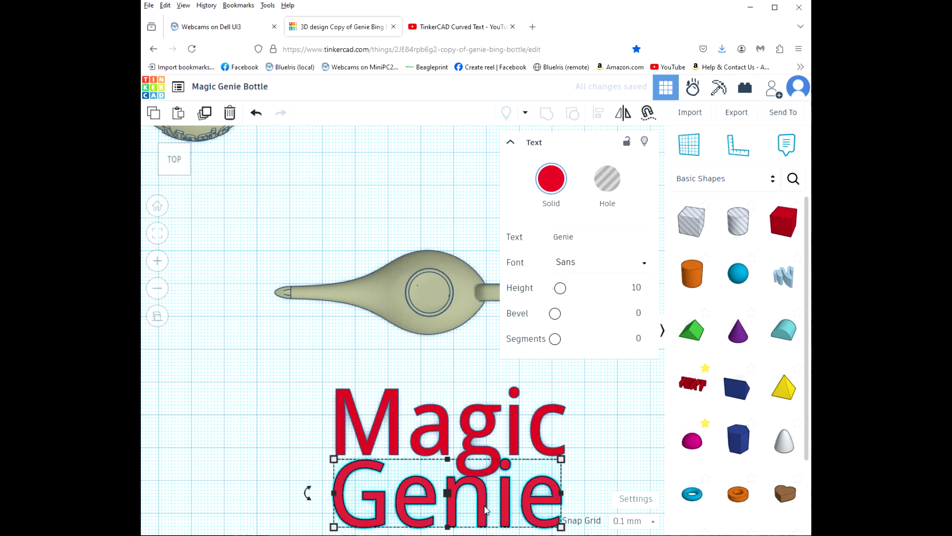
pyautogui.press('Down')
pyautogui.press('Down')
pyautogui.press('Down')
pyautogui.press('Down')
pyautogui.press('Down')
pyautogui.press('Down')
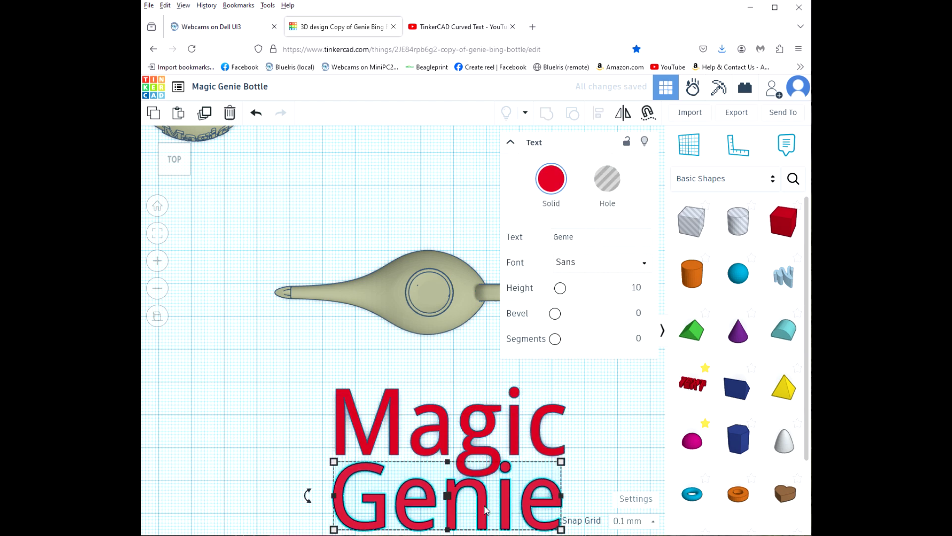
pyautogui.press('Down')
pyautogui.press('Down')
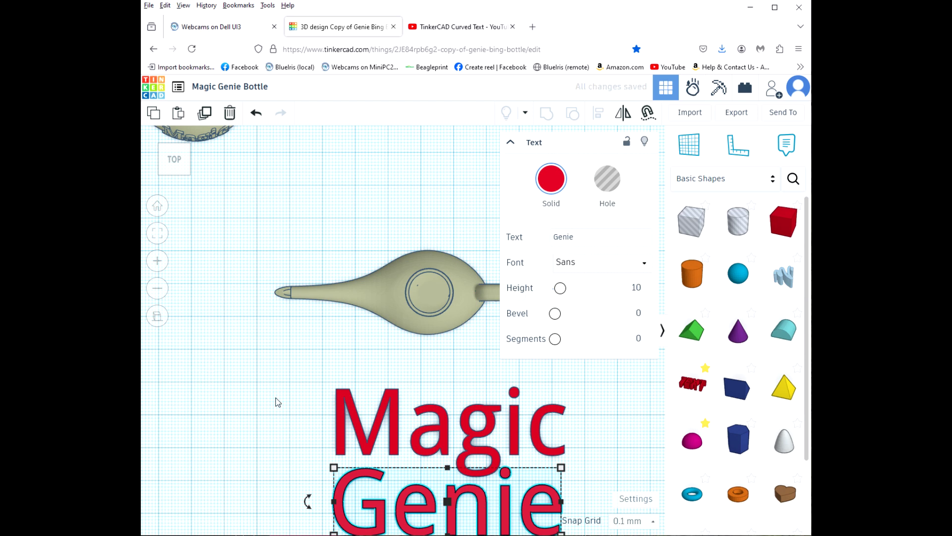
pyautogui.keyDown('shift'); pyautogui.click(540, 422); pyautogui.keyUp('shift')
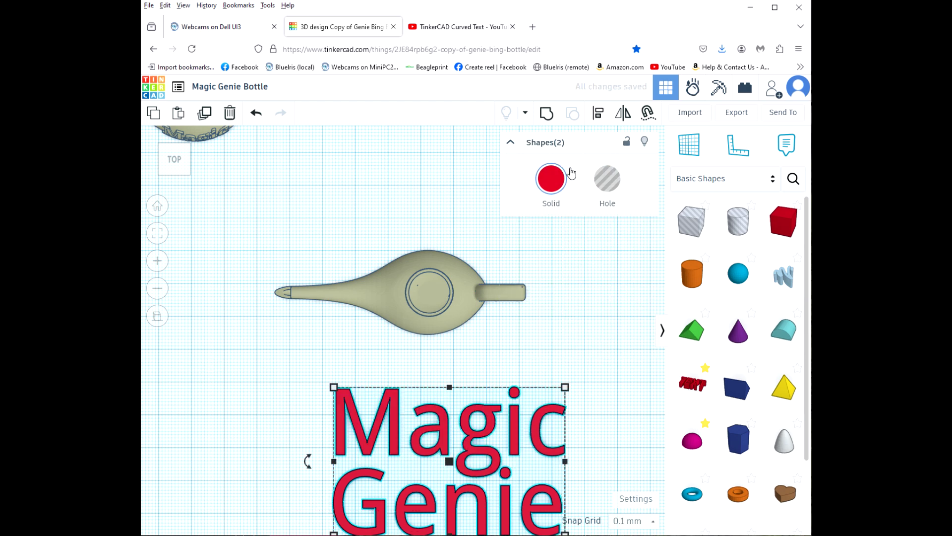
pyautogui.click(547, 114)
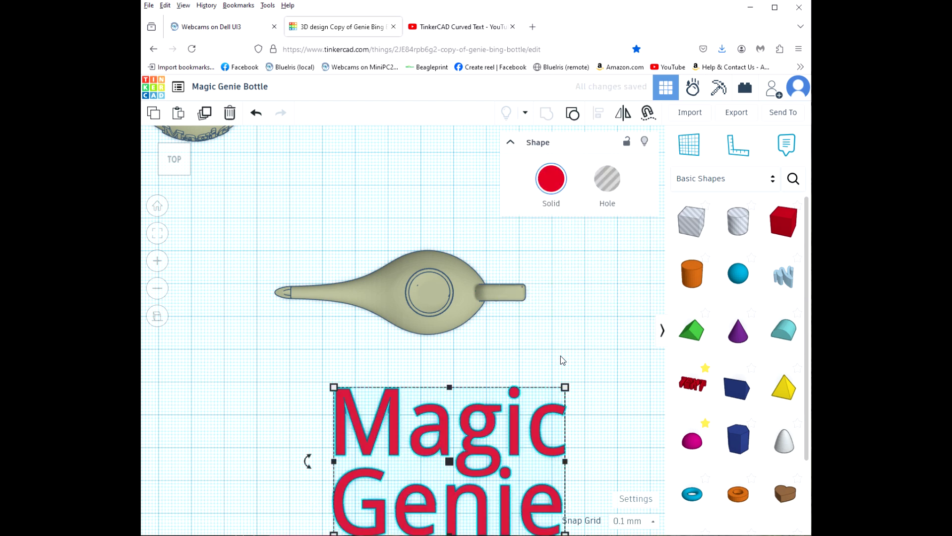
pyautogui.scroll(-2, 565, 348)
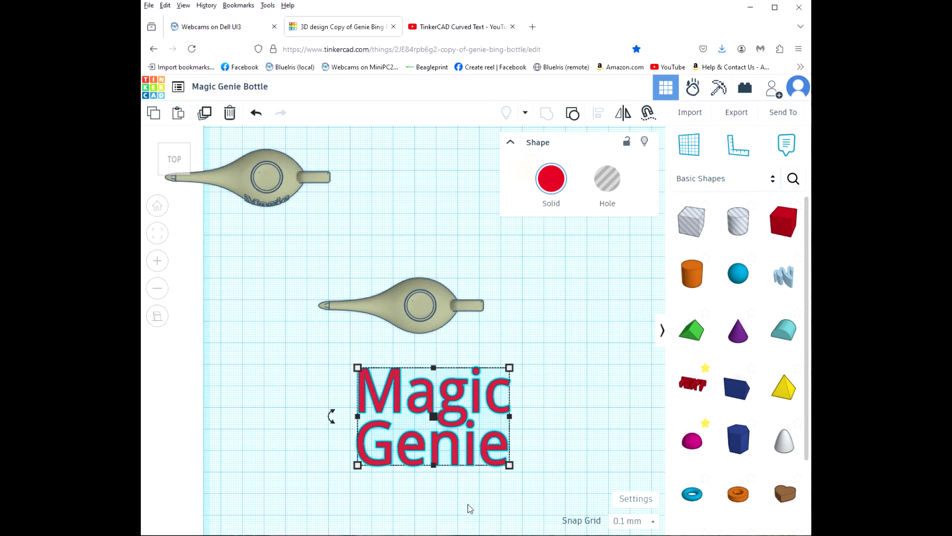
# Scale the Magic Genie group down and set its width to 20 mm, about 12.83 mm deep
pyautogui.moveTo(508, 465); pyautogui.dragTo(402, 397)
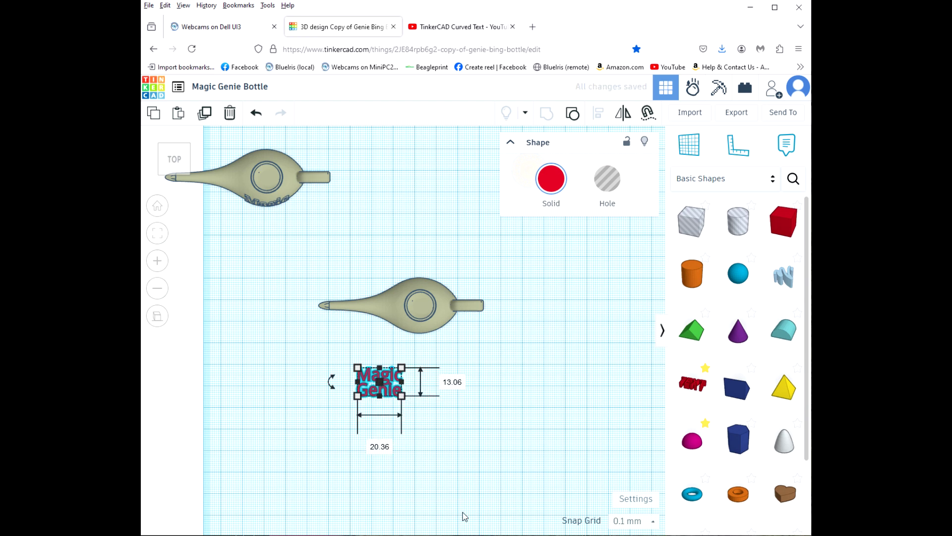
pyautogui.click(381, 446)
pyautogui.write('20')
pyautogui.press('Return')
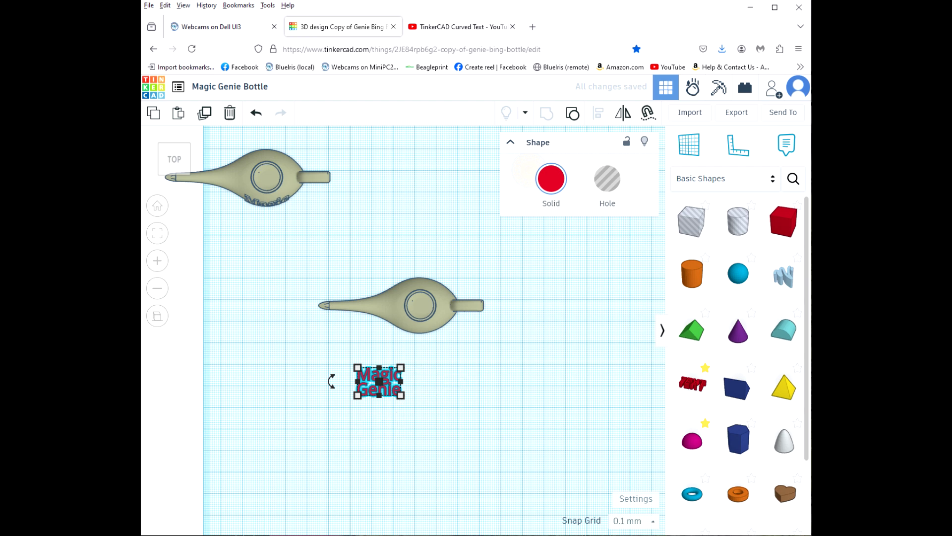
# Rotate the text 22.5°, set Snap Grid to 2.0 mm, and nudge it under the plain lamp
pyautogui.moveTo(320, 441); pyautogui.dragTo(462, 379, button='right')
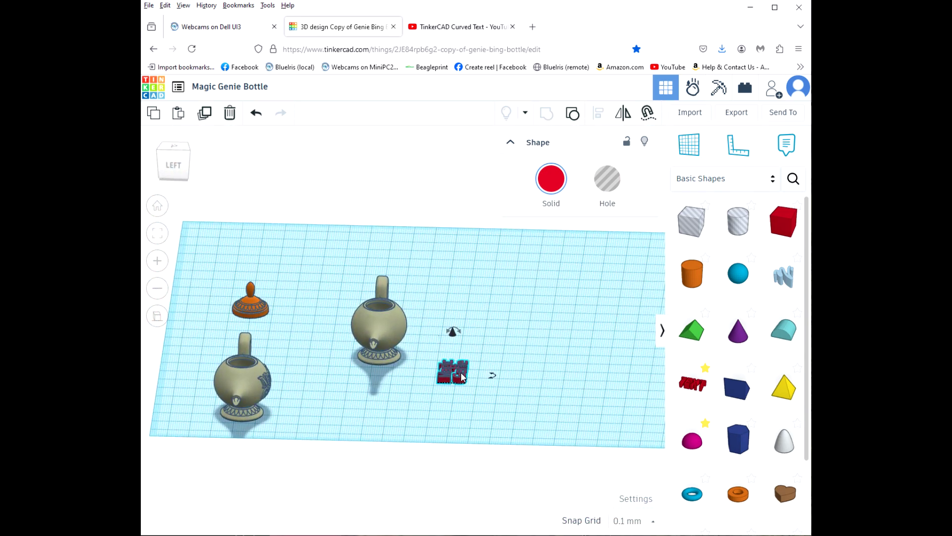
pyautogui.moveTo(457, 329); pyautogui.dragTo(469, 361)
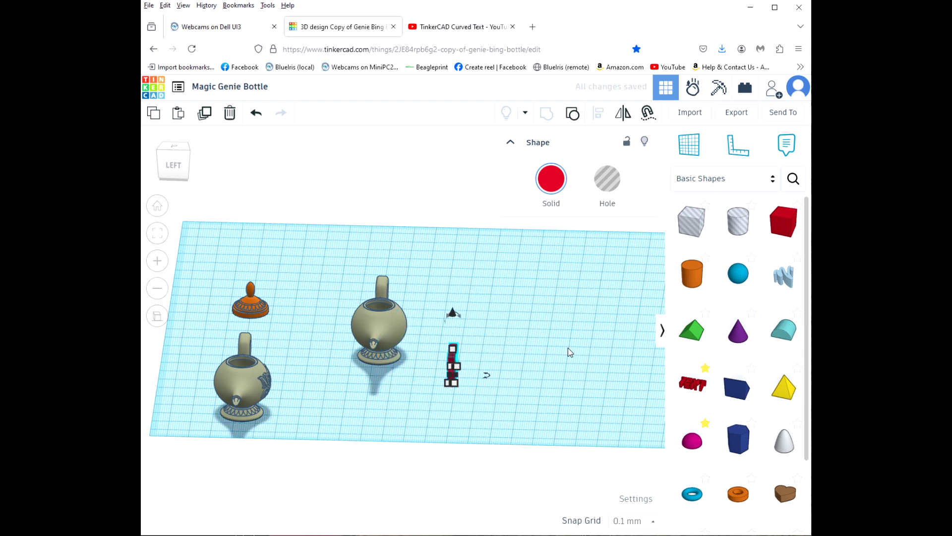
pyautogui.moveTo(574, 376); pyautogui.dragTo(408, 416, button='right')
pyautogui.press('Right')
pyautogui.press('Right')
pyautogui.press('Right')
pyautogui.press('Right')
pyautogui.press('Right')
pyautogui.press('Right')
pyautogui.press('Right')
pyautogui.press('Right')
pyautogui.press('Right')
pyautogui.press('Right')
pyautogui.press('Right')
pyautogui.press('Right')
pyautogui.press('Right')
pyautogui.press('Right')
pyautogui.press('Right')
pyautogui.press('Right')
pyautogui.press('Right')
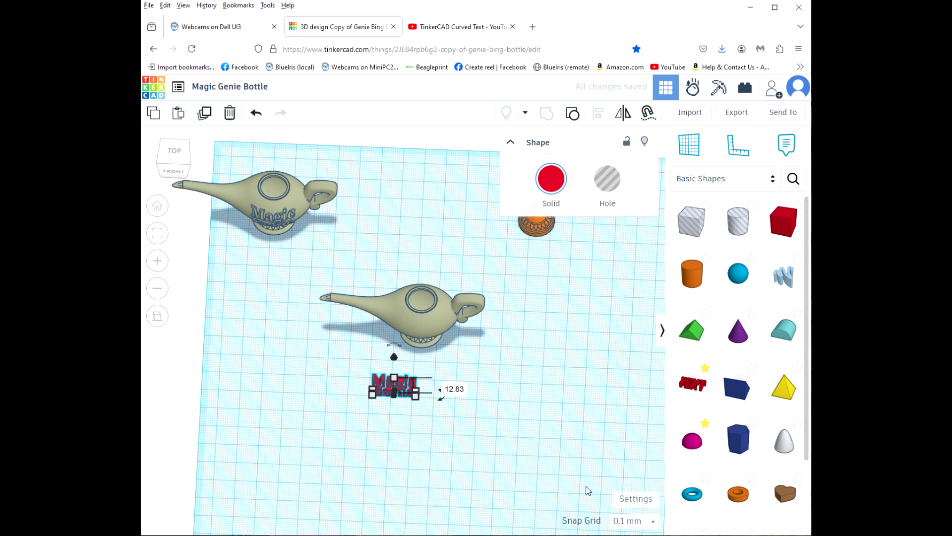
pyautogui.click(634, 522)
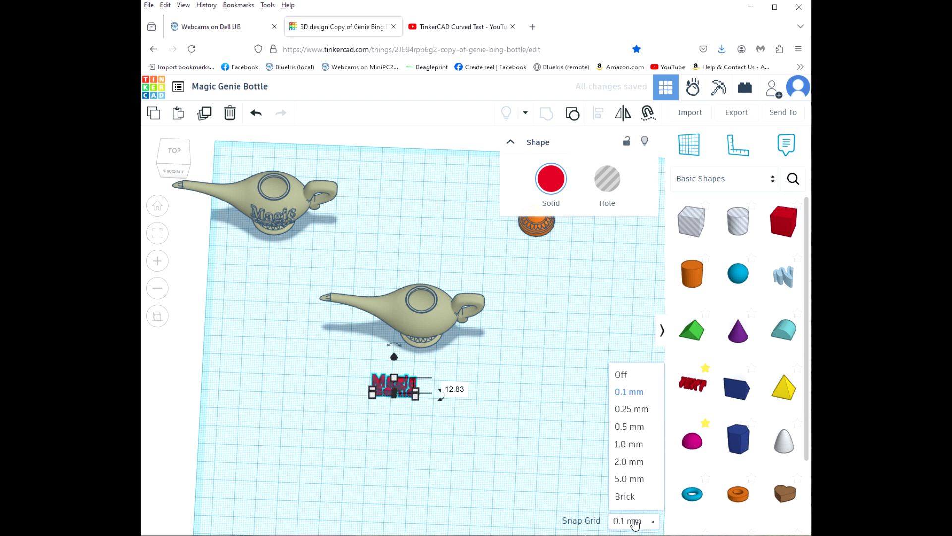
pyautogui.click(629, 462)
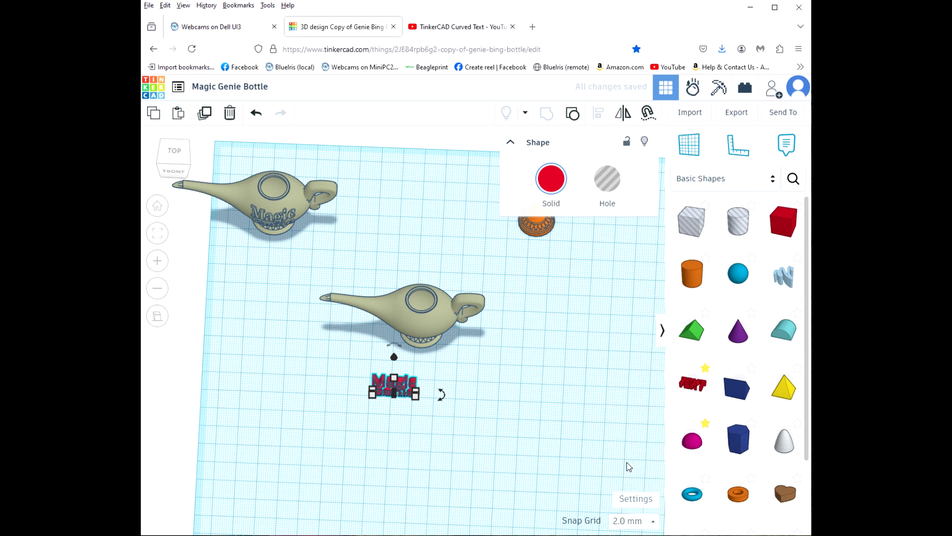
pyautogui.press('Right')
pyautogui.press('Right')
pyautogui.press('Right')
pyautogui.press('Right')
pyautogui.press('Up')
pyautogui.press('Up')
pyautogui.press('Up')
pyautogui.press('Up')
pyautogui.press('Up')
pyautogui.press('Up')
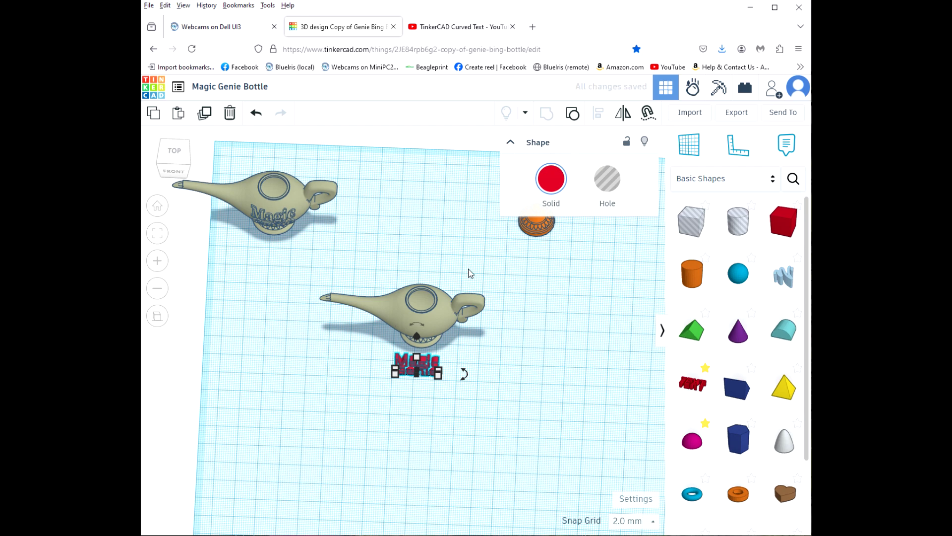
# From above, stretch the Magic Genie text to about 49 mm so it passes through the bottle body
pyautogui.moveTo(538, 480); pyautogui.dragTo(378, 493, button='right')
pyautogui.click(378, 367)
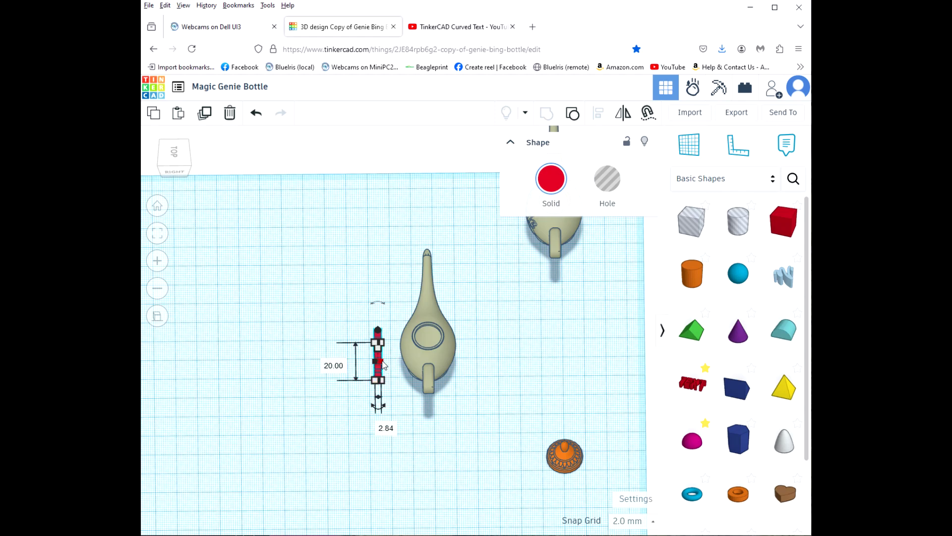
pyautogui.moveTo(382, 365); pyautogui.dragTo(481, 359)
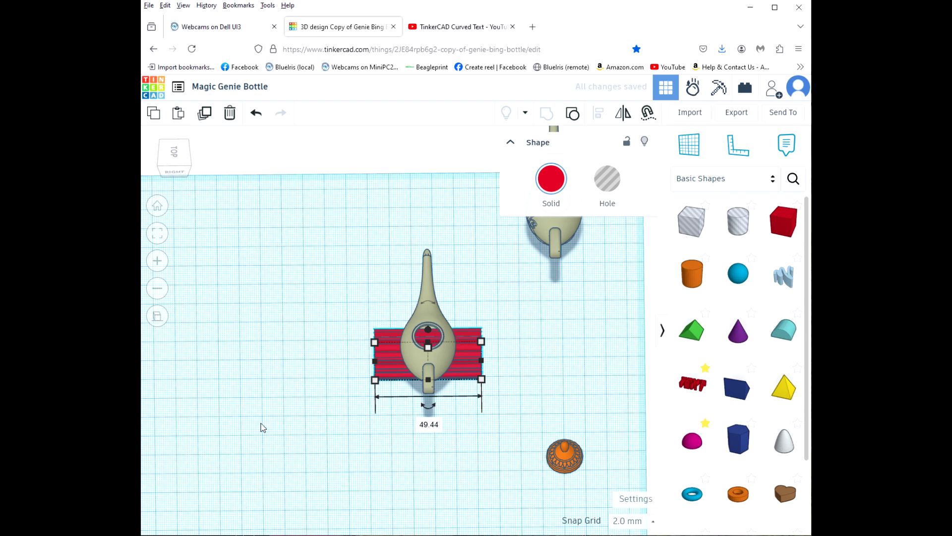
pyautogui.moveTo(281, 443); pyautogui.dragTo(453, 388, button='right')
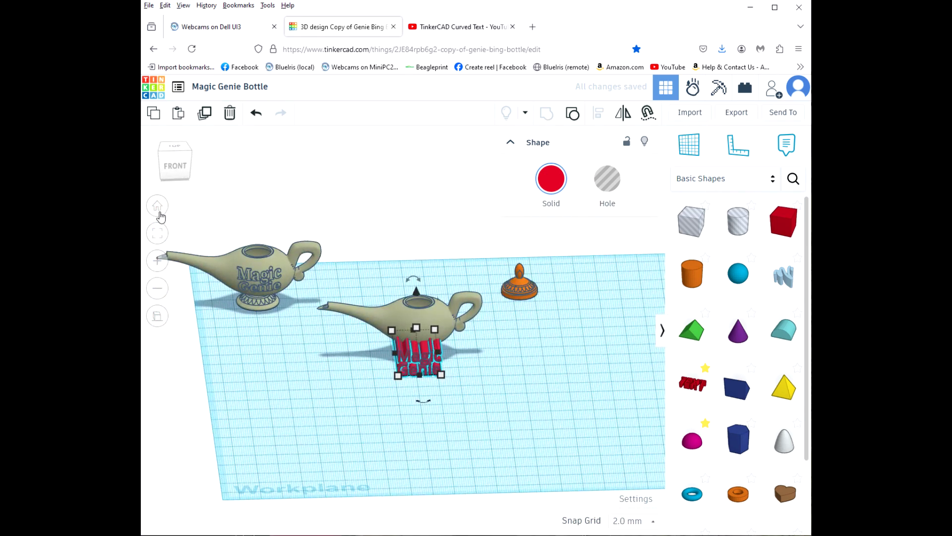
# In front view, raise the Magic Genie text up onto the lamp body
pyautogui.click(175, 167)
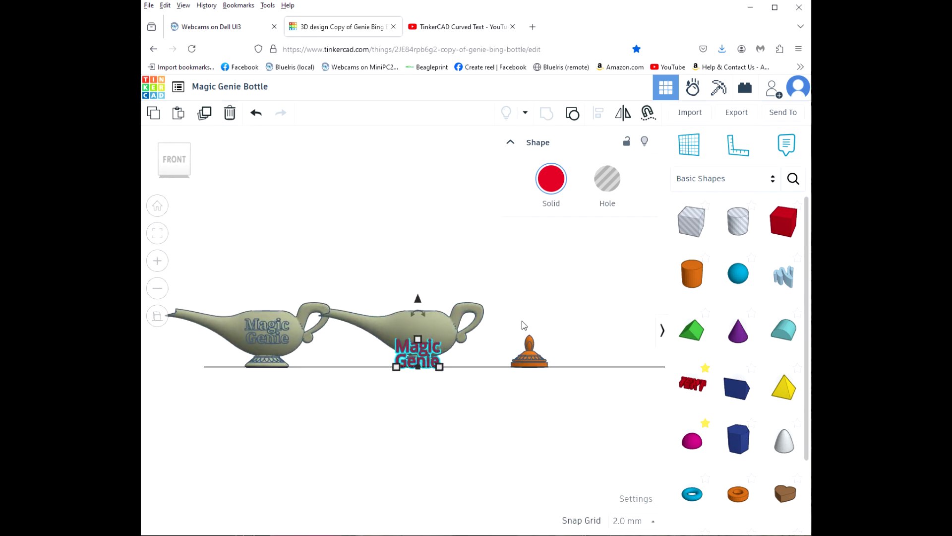
pyautogui.scroll(5, 514, 333)
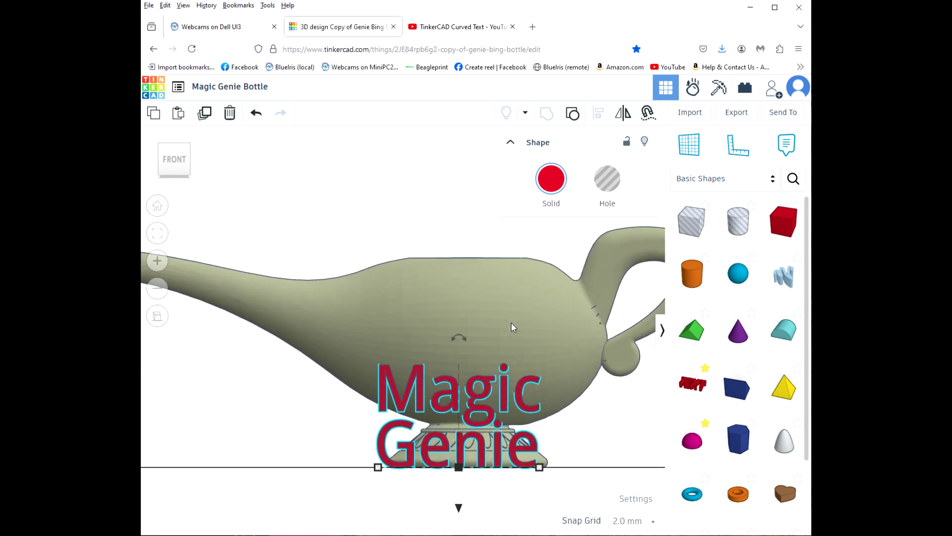
pyautogui.scroll(1, 511, 326)
pyautogui.moveTo(586, 455); pyautogui.dragTo(532, 456, button='middle')
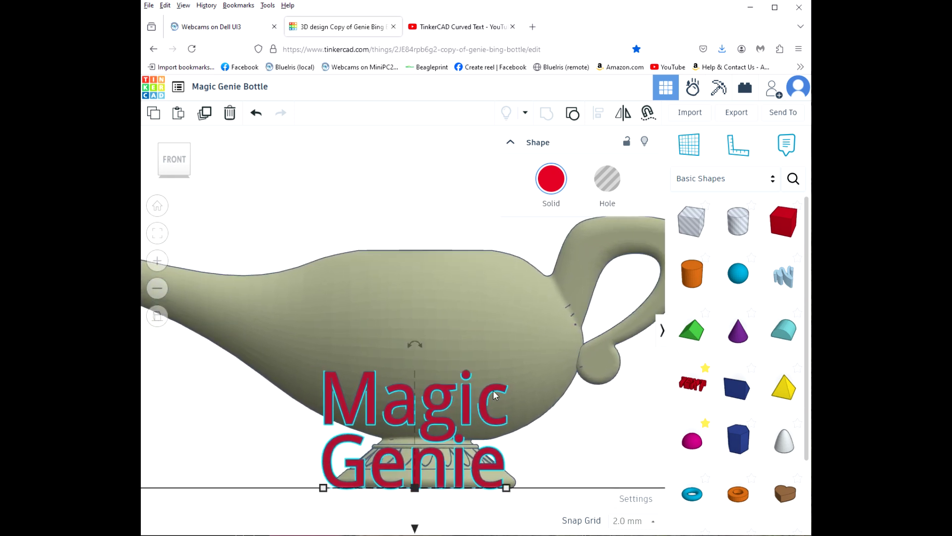
pyautogui.moveTo(415, 528); pyautogui.dragTo(427, 436)
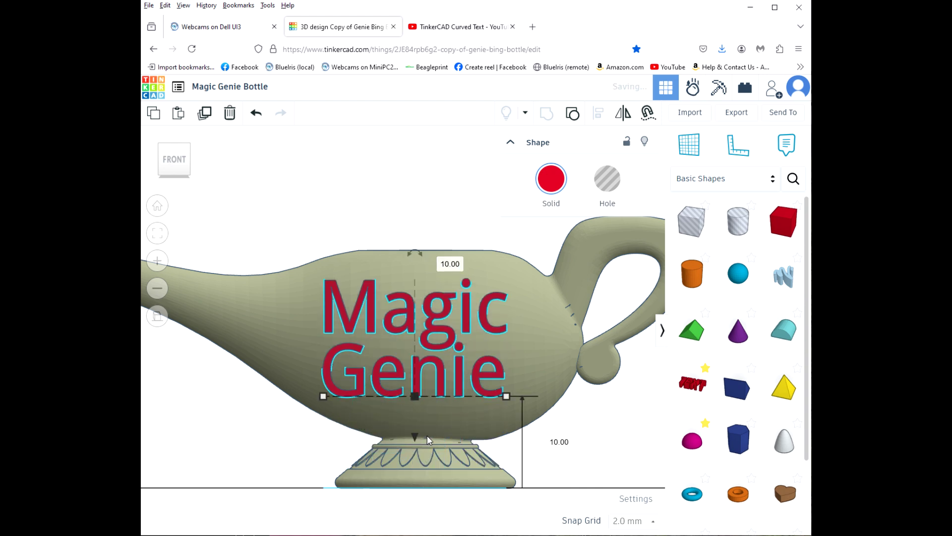
# Set Snap Grid to 0.1 mm, lift the text to 10.8 mm, and centre it on the body
pyautogui.click(626, 522)
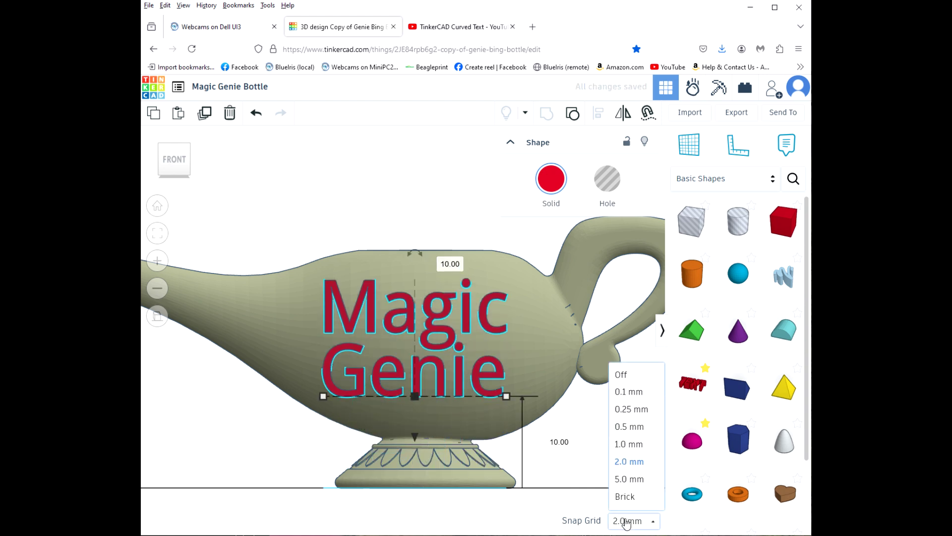
pyautogui.click(630, 393)
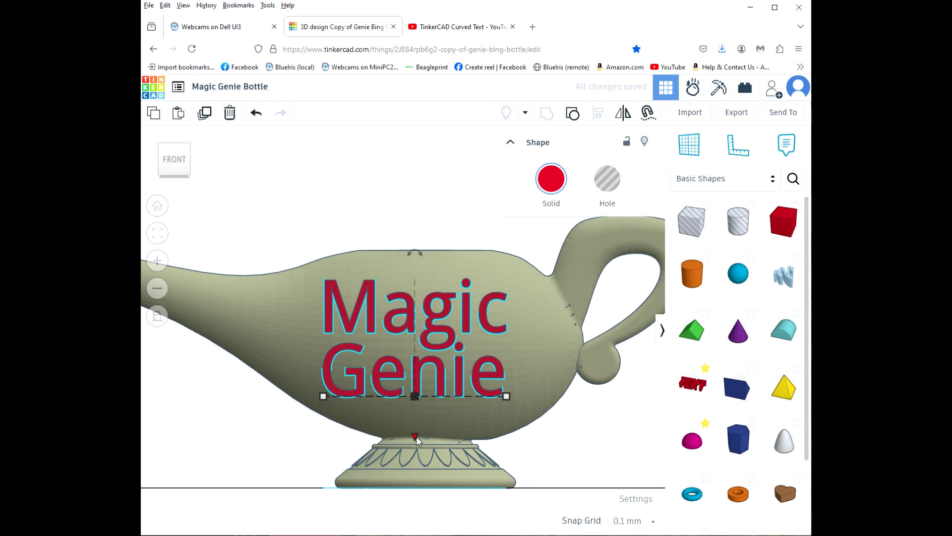
pyautogui.moveTo(416, 436); pyautogui.dragTo(418, 426)
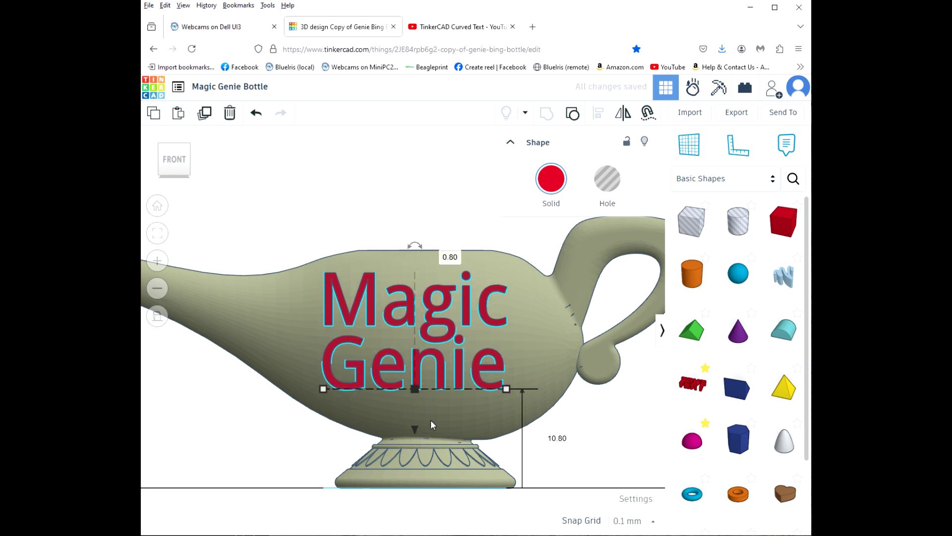
pyautogui.press('Right')
pyautogui.press('Right')
pyautogui.press('Right')
pyautogui.press('Right')
pyautogui.press('Right')
pyautogui.press('Right')
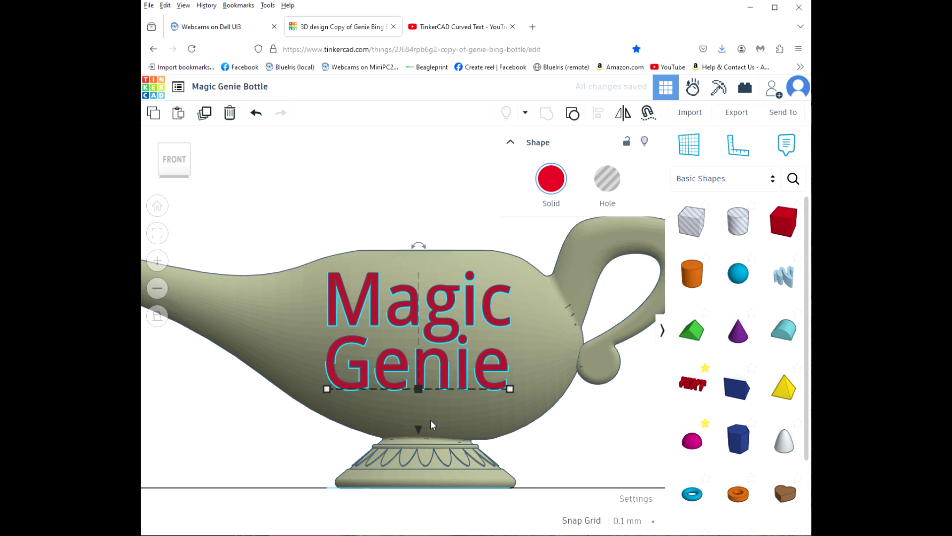
pyautogui.press('Right')
pyautogui.press('Right')
pyautogui.press('Right')
pyautogui.press('Right')
pyautogui.press('Right')
pyautogui.press('Right')
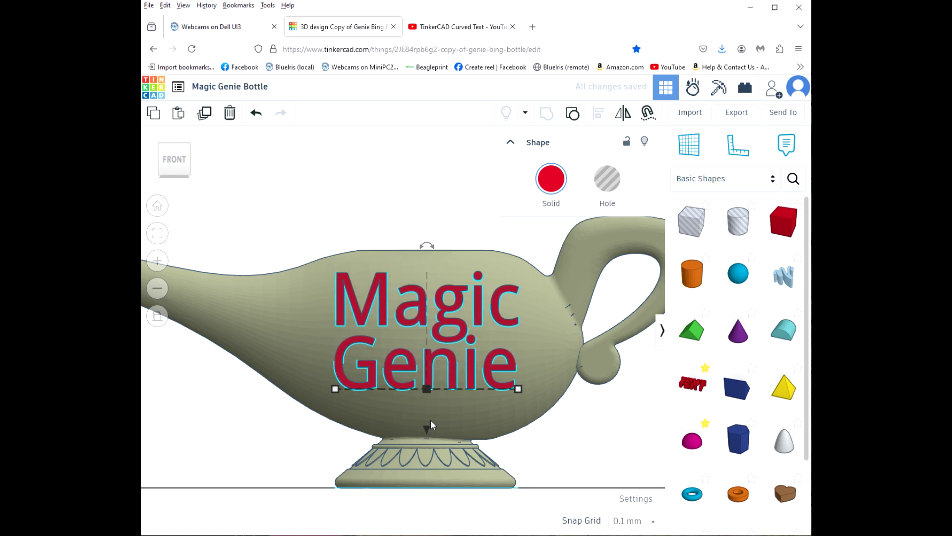
pyautogui.press('Left')
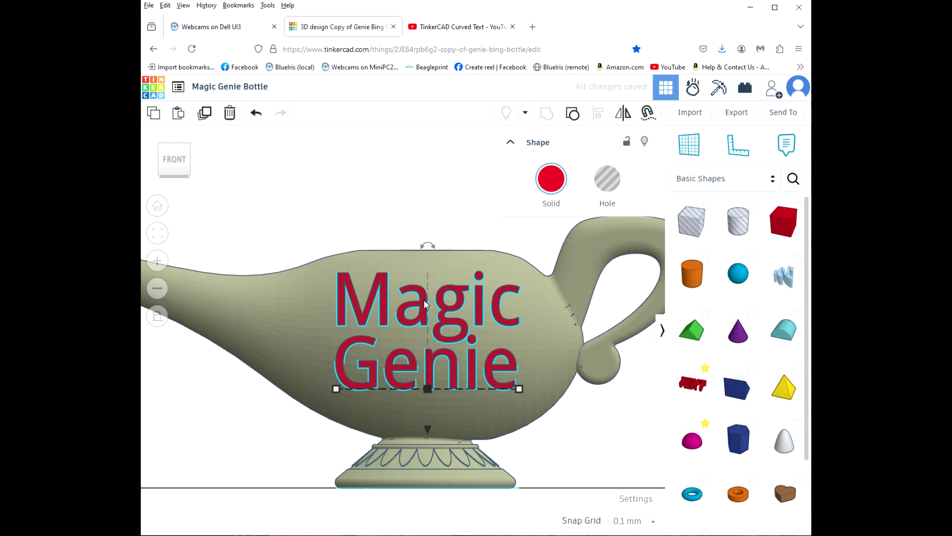
# Make the Magic Genie text a hole, then hide the lamp body
pyautogui.click(609, 183)
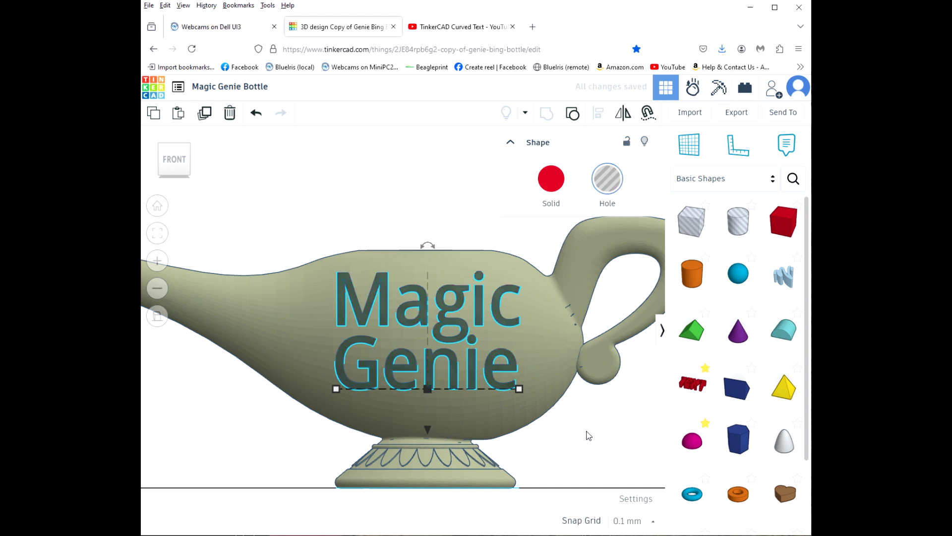
pyautogui.scroll(-5, 403, 283)
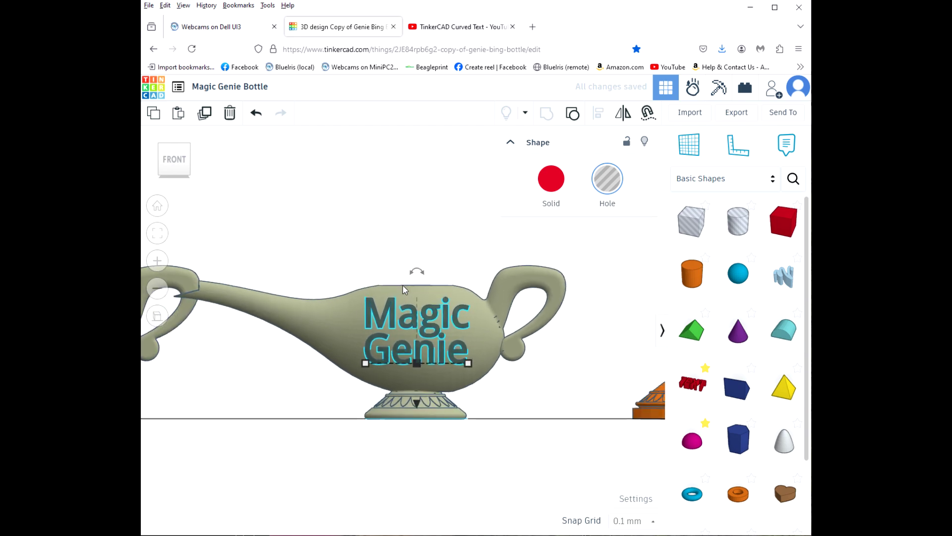
pyautogui.moveTo(436, 373); pyautogui.dragTo(446, 502, button='right')
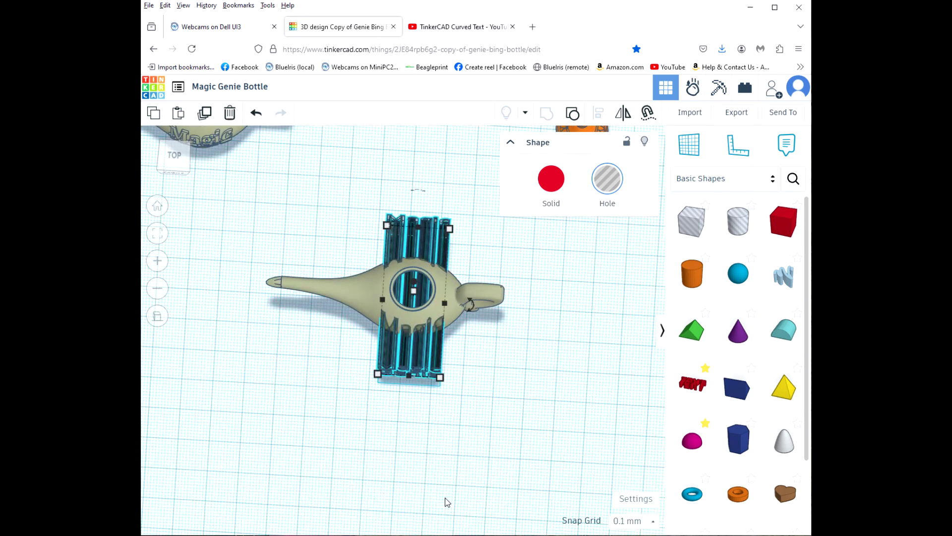
pyautogui.click(340, 291)
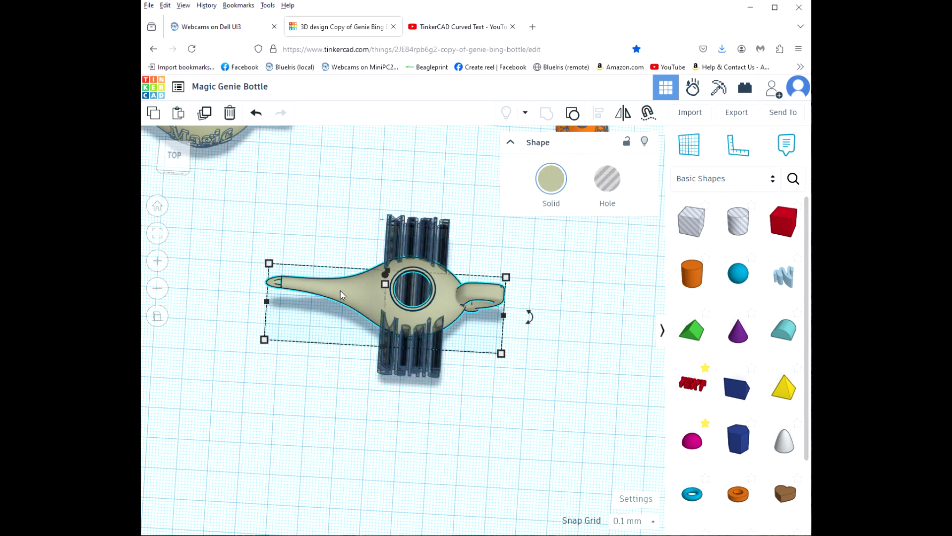
pyautogui.click(645, 142)
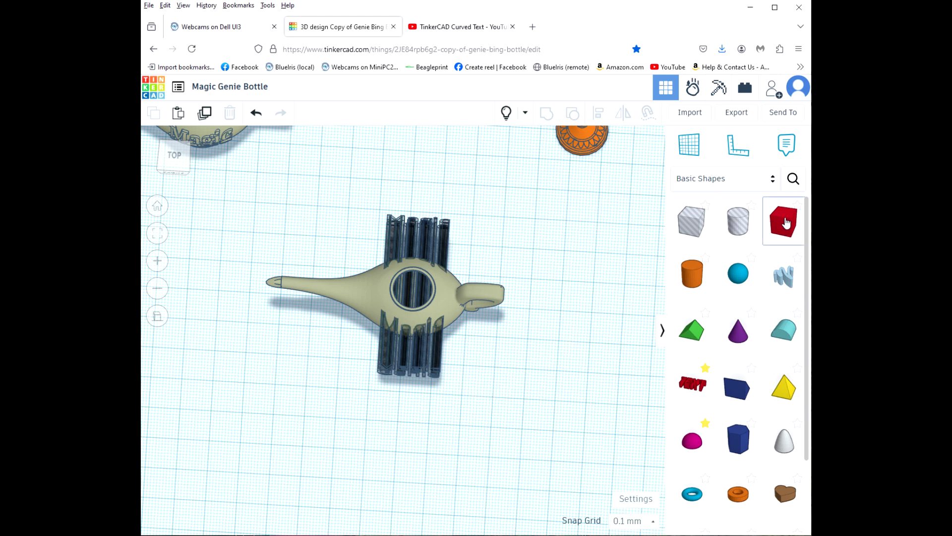
# Add a Box and stretch it around the bottle to about 96.5 mm long and 31 mm tall
pyautogui.moveTo(691, 261); pyautogui.dragTo(520, 346)
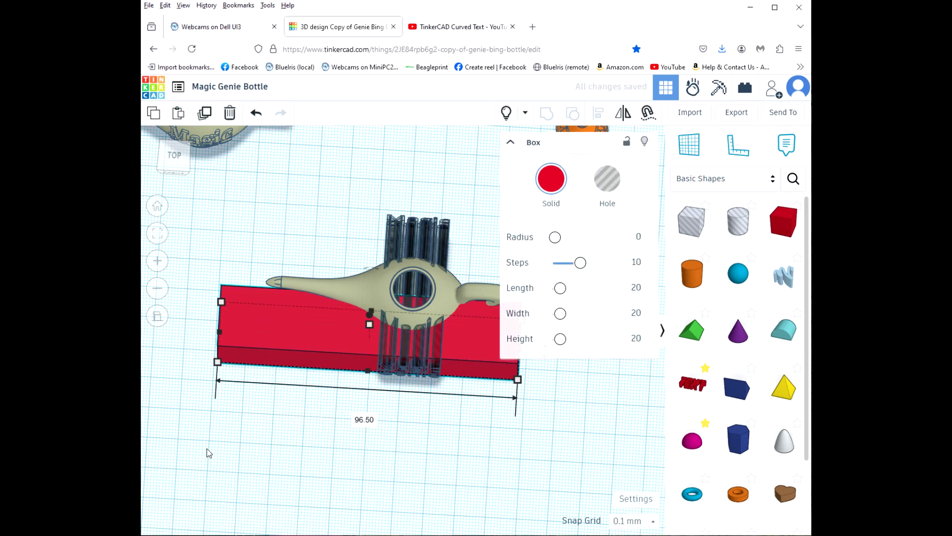
pyautogui.moveTo(210, 452); pyautogui.dragTo(463, 433, button='right')
pyautogui.moveTo(381, 386); pyautogui.dragTo(316, 401)
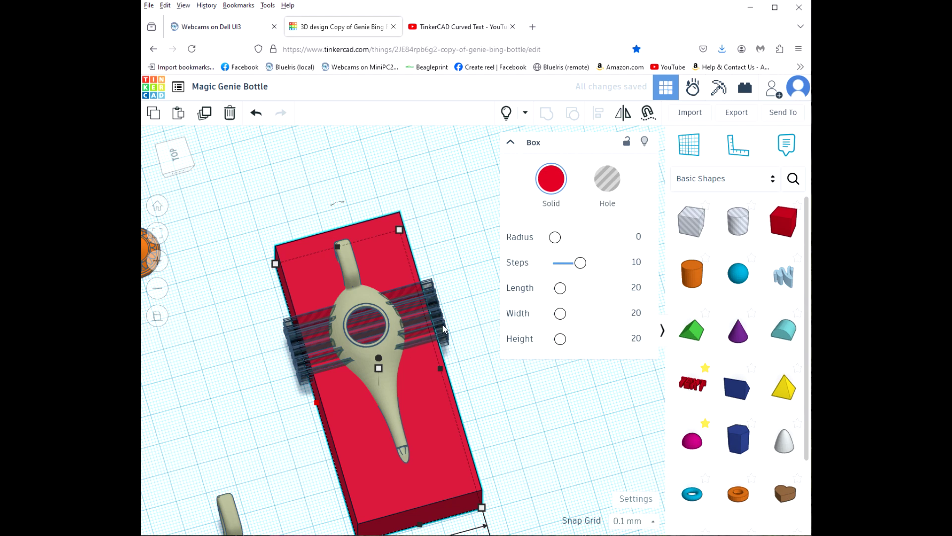
pyautogui.moveTo(419, 524)
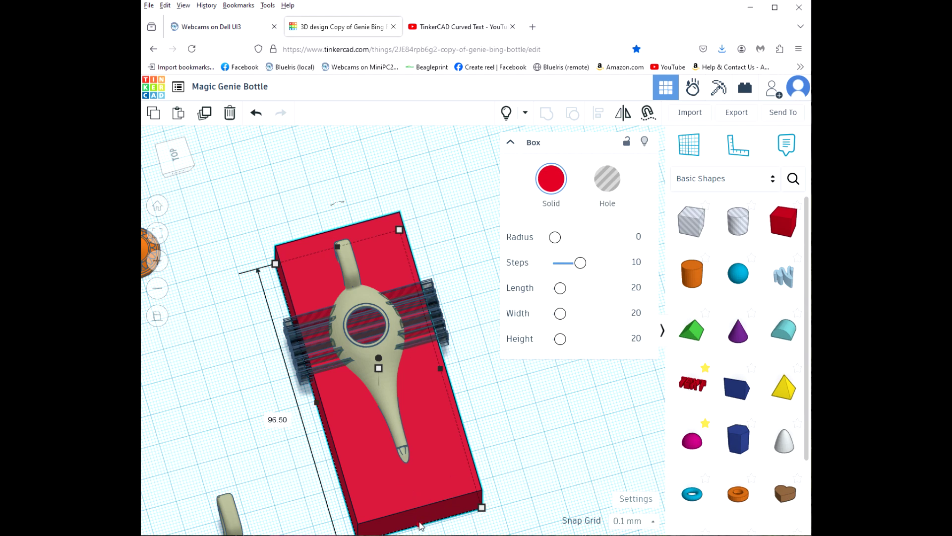
pyautogui.moveTo(419, 526); pyautogui.dragTo(409, 515)
pyautogui.moveTo(570, 421); pyautogui.dragTo(372, 387, button='right')
pyautogui.moveTo(385, 291)
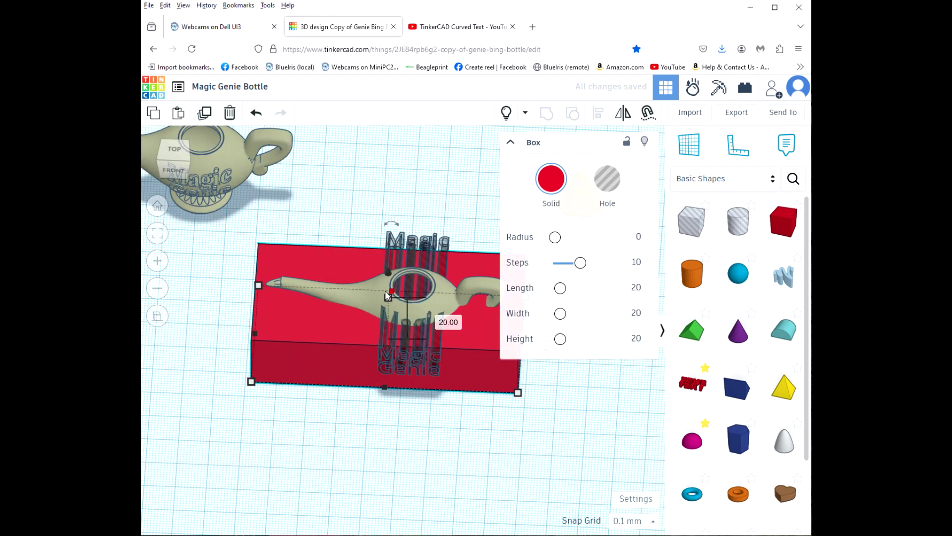
pyautogui.moveTo(388, 299); pyautogui.dragTo(387, 279)
pyautogui.moveTo(335, 428)
pyautogui.mouseDown(button='right')
pyautogui.moveTo(338, 459)
pyautogui.moveTo(377, 485)
pyautogui.moveTo(504, 461)
pyautogui.moveTo(511, 532)
pyautogui.moveTo(423, 514)
pyautogui.moveTo(361, 462)
pyautogui.moveTo(345, 423)
pyautogui.moveTo(349, 437)
pyautogui.mouseUp(button='right')
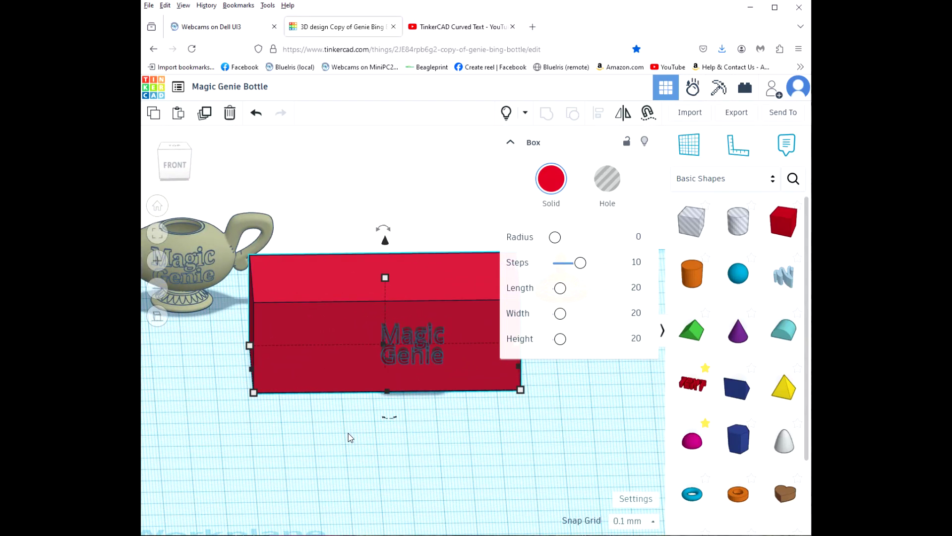
# Select the red box with the grey object beside it and group them into an 85.70 by 41.30 block
pyautogui.click(268, 430)
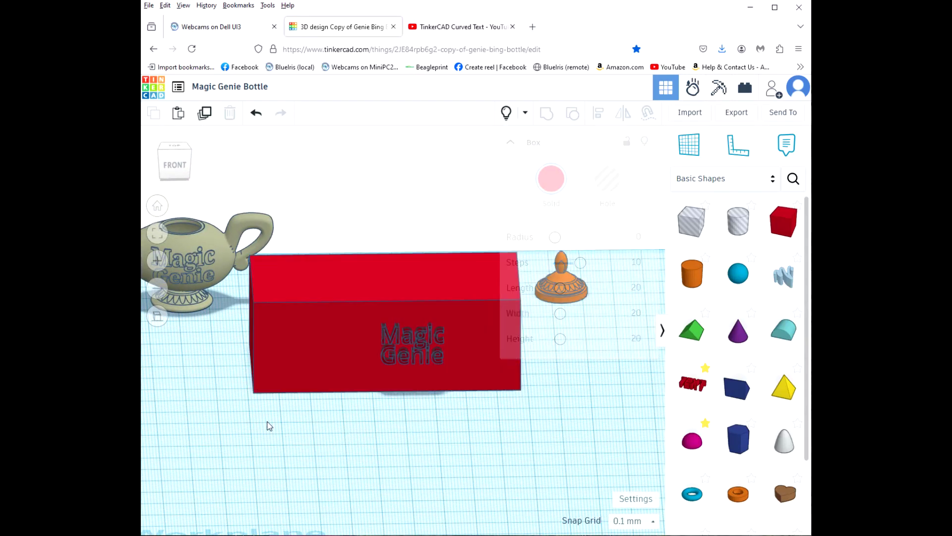
pyautogui.click(258, 392)
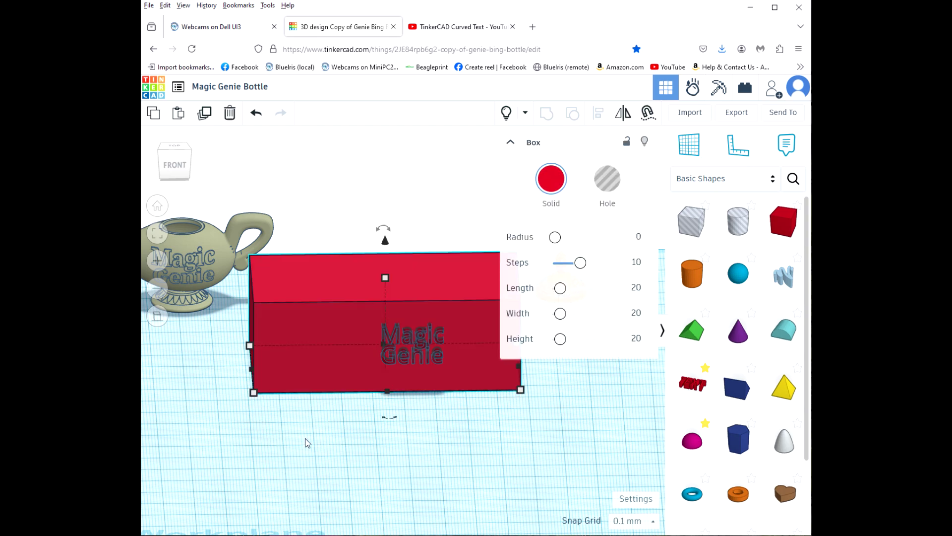
pyautogui.moveTo(300, 445); pyautogui.dragTo(444, 465, button='right')
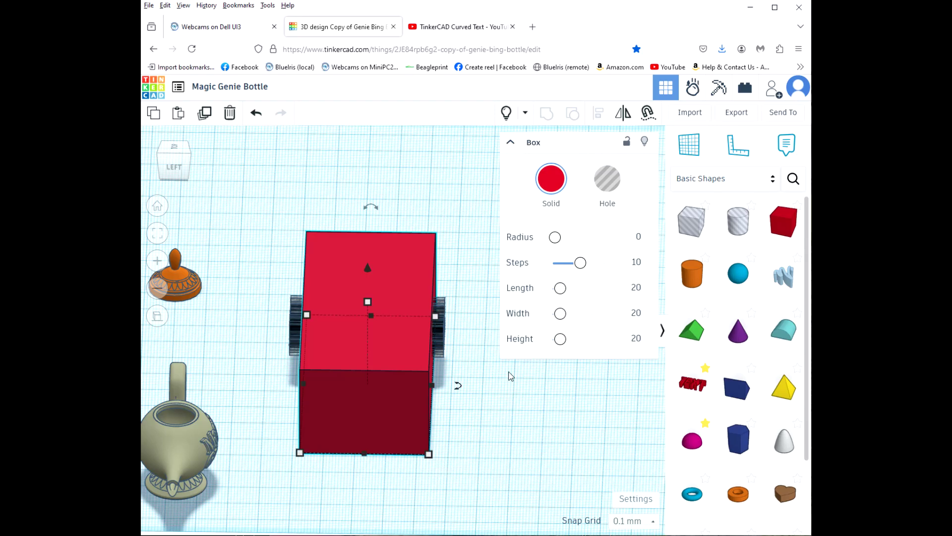
pyautogui.keyDown('shift'); pyautogui.click(444, 330); pyautogui.keyUp('shift')
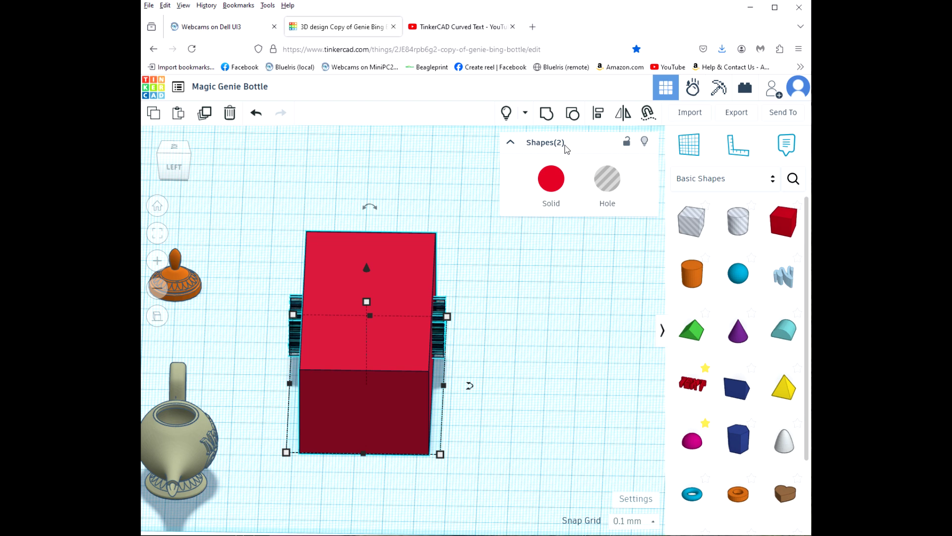
pyautogui.click(548, 117)
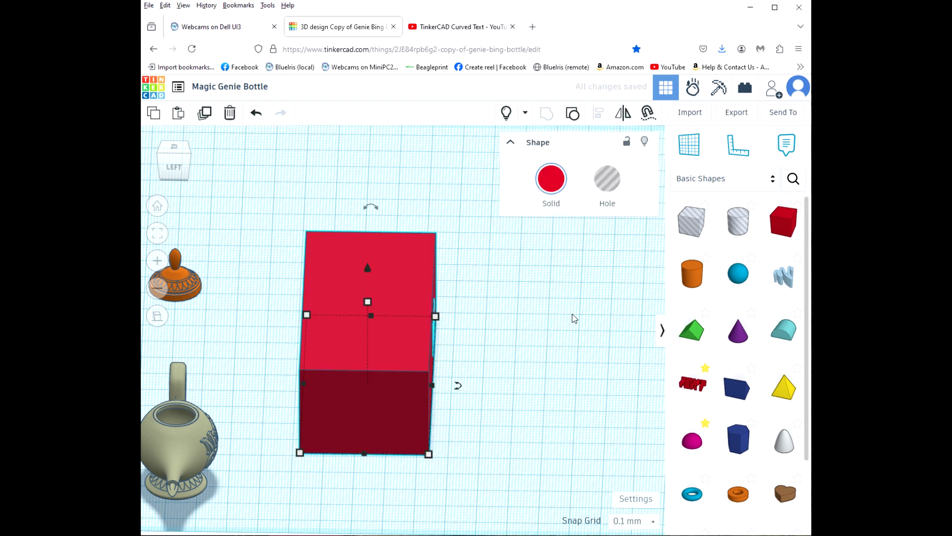
pyautogui.moveTo(576, 323); pyautogui.dragTo(258, 392, button='right')
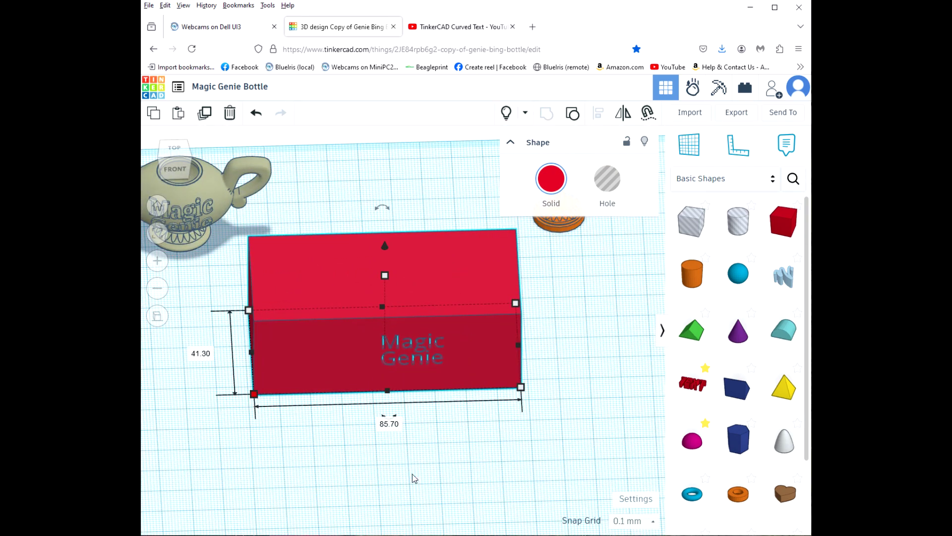
# Turn the red block into a hole and group it with the enclosed shape to curve the lettering
pyautogui.click(610, 184)
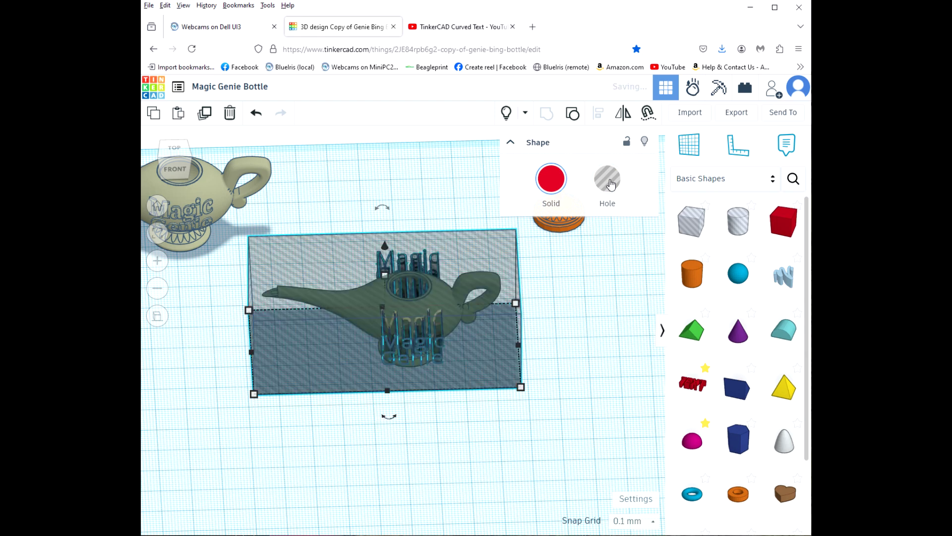
pyautogui.click(508, 441)
pyautogui.moveTo(540, 427); pyautogui.dragTo(508, 464, button='right')
pyautogui.moveTo(431, 168); pyautogui.dragTo(416, 403)
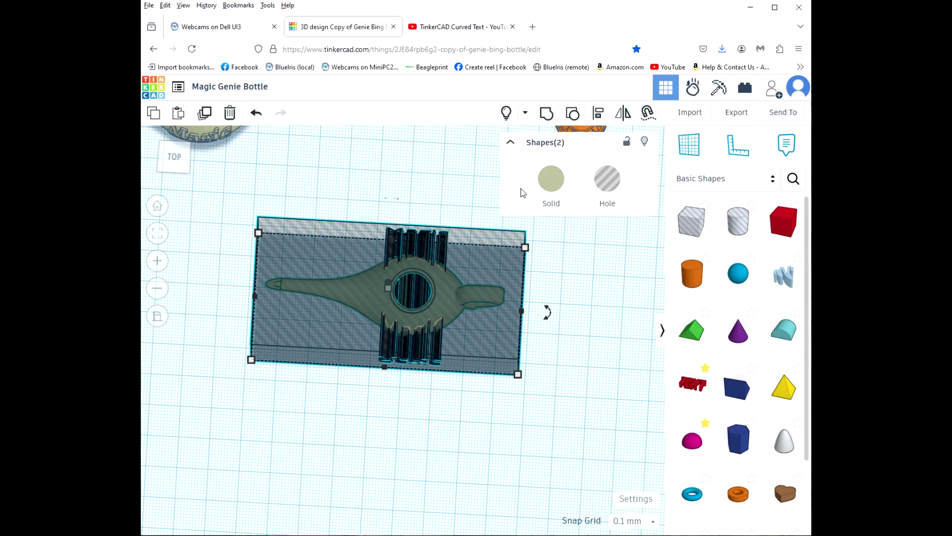
pyautogui.click(547, 114)
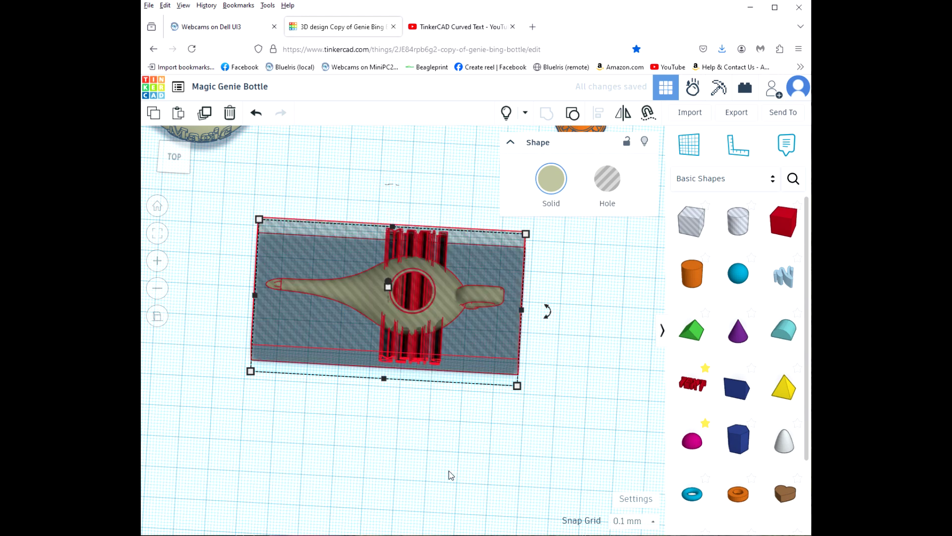
pyautogui.moveTo(431, 474); pyautogui.dragTo(433, 493, button='right')
# Add a Box hole about 54 wide and 32.10 tall over the back lettering, and group it with the curved text
pyautogui.moveTo(690, 228); pyautogui.dragTo(477, 269)
pyautogui.moveTo(333, 414); pyautogui.dragTo(489, 318, button='right')
pyautogui.moveTo(339, 324); pyautogui.dragTo(339, 288)
pyautogui.moveTo(511, 393); pyautogui.dragTo(412, 531, button='right')
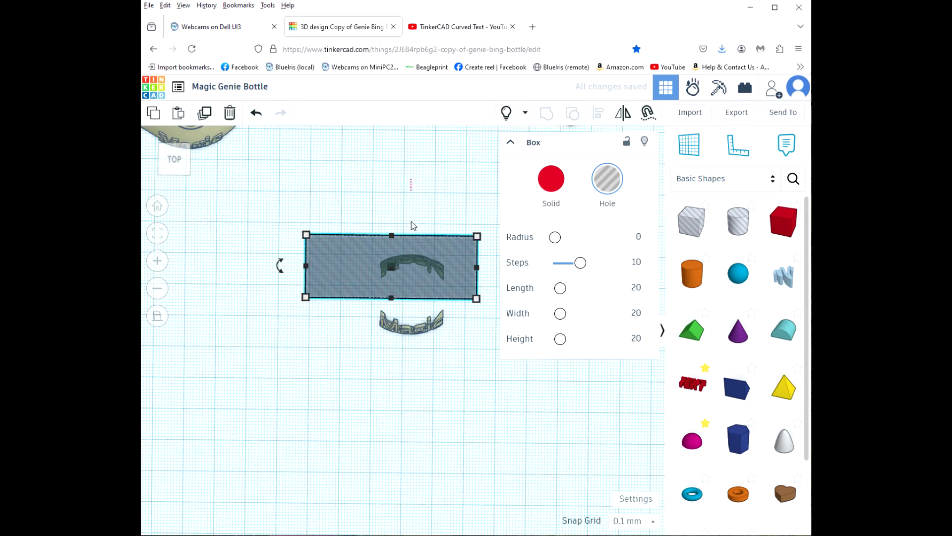
pyautogui.keyDown('shift'); pyautogui.click(406, 392); pyautogui.keyUp('shift')
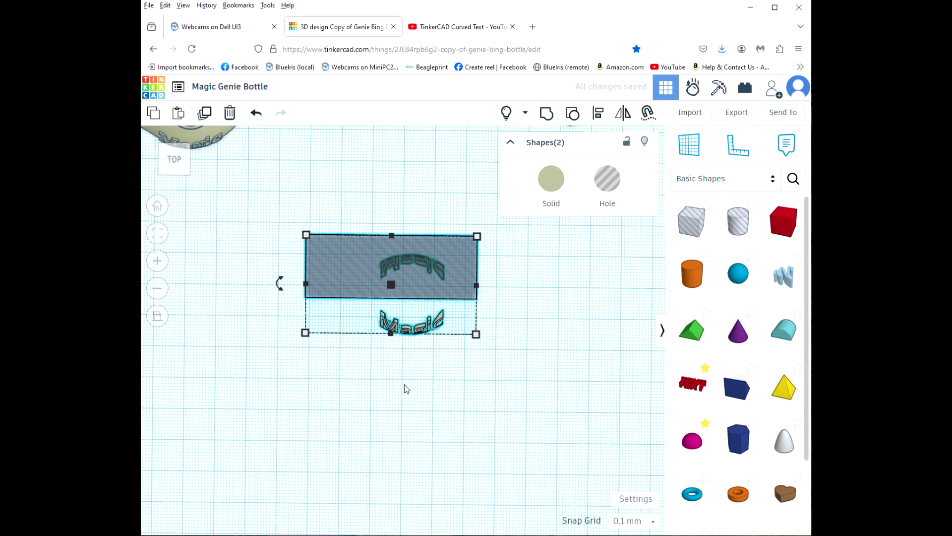
pyautogui.click(545, 114)
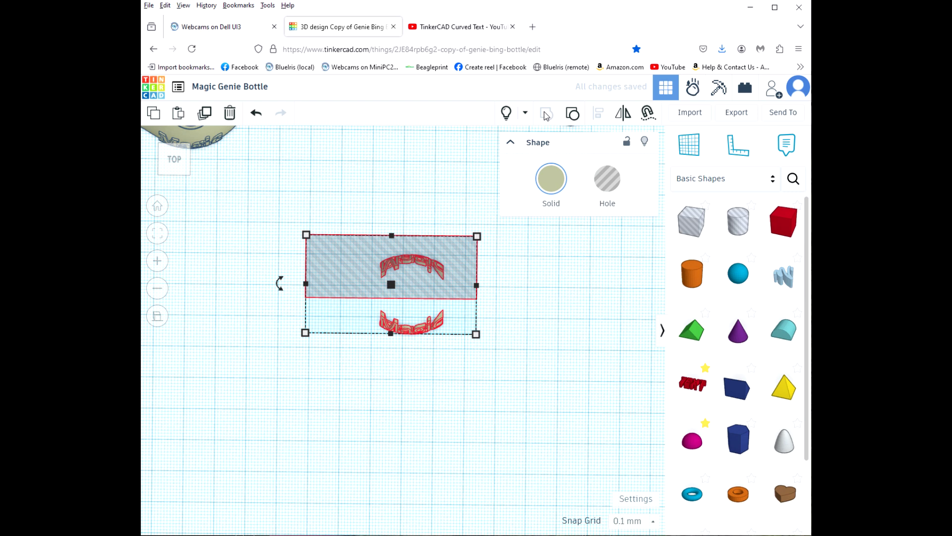
# Unhide the lamp body with Show All, checking the curved lettering from the front and above
pyautogui.click(478, 403)
pyautogui.moveTo(456, 416); pyautogui.dragTo(459, 297, button='right')
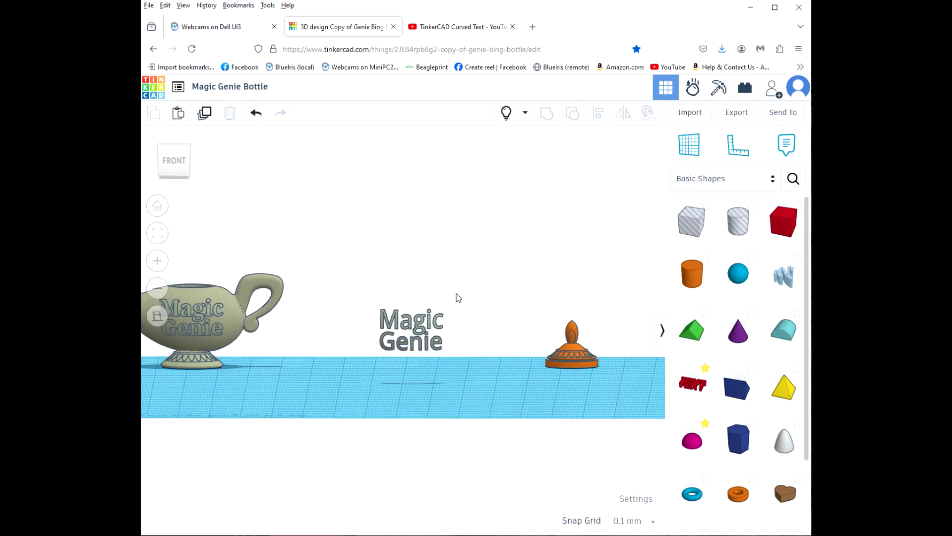
pyautogui.click(506, 113)
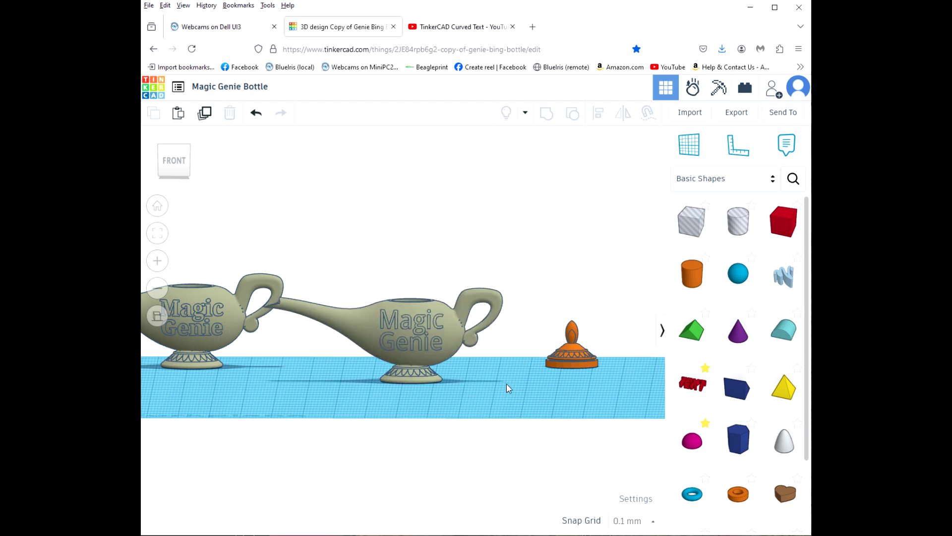
pyautogui.moveTo(493, 404); pyautogui.dragTo(481, 516, button='right')
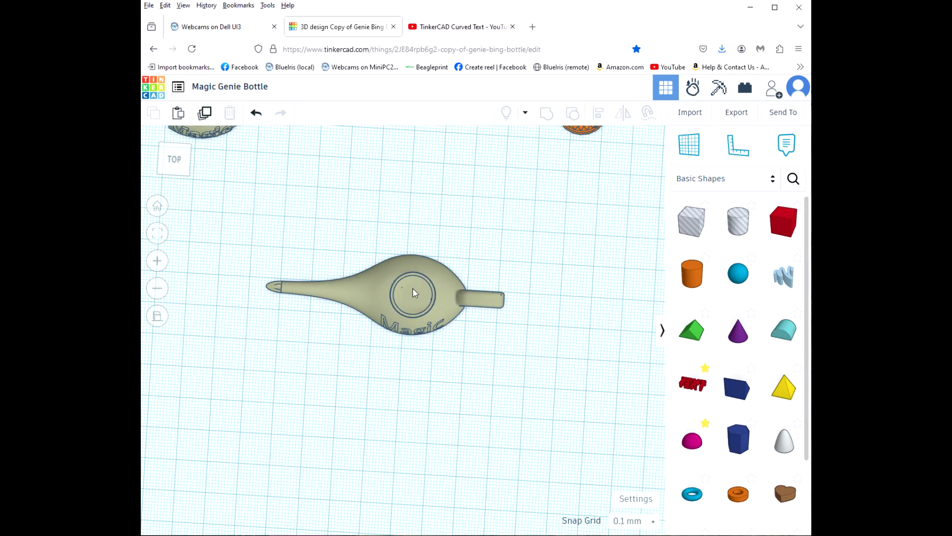
# Select the genie lamp in a top-down view and add the Magic lettering to the selection
pyautogui.click(443, 299)
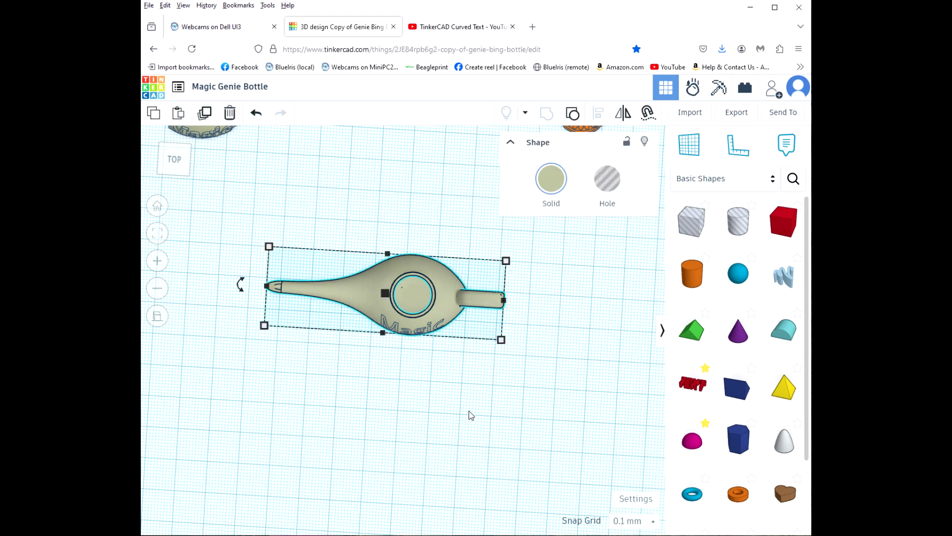
pyautogui.moveTo(544, 414); pyautogui.dragTo(551, 409, button='right')
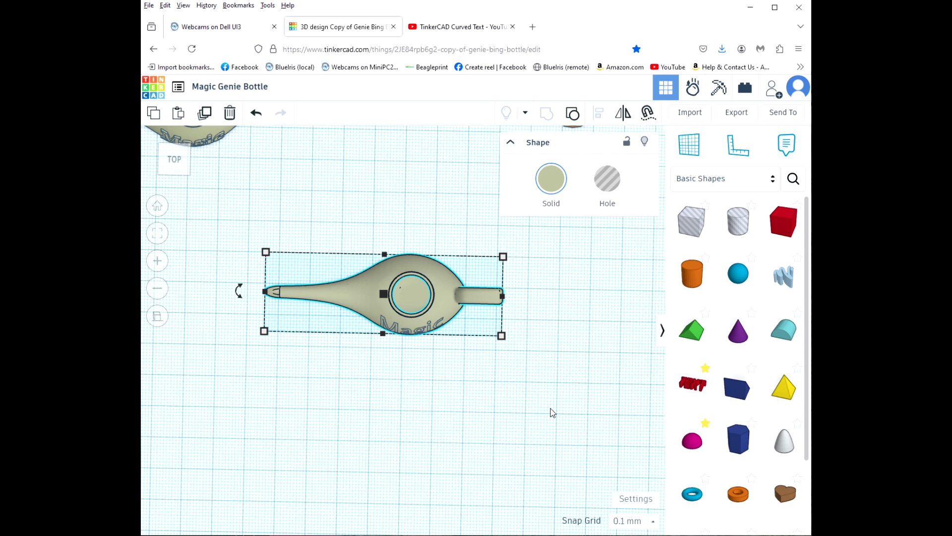
pyautogui.click(180, 160)
pyautogui.scroll(6, 426, 305)
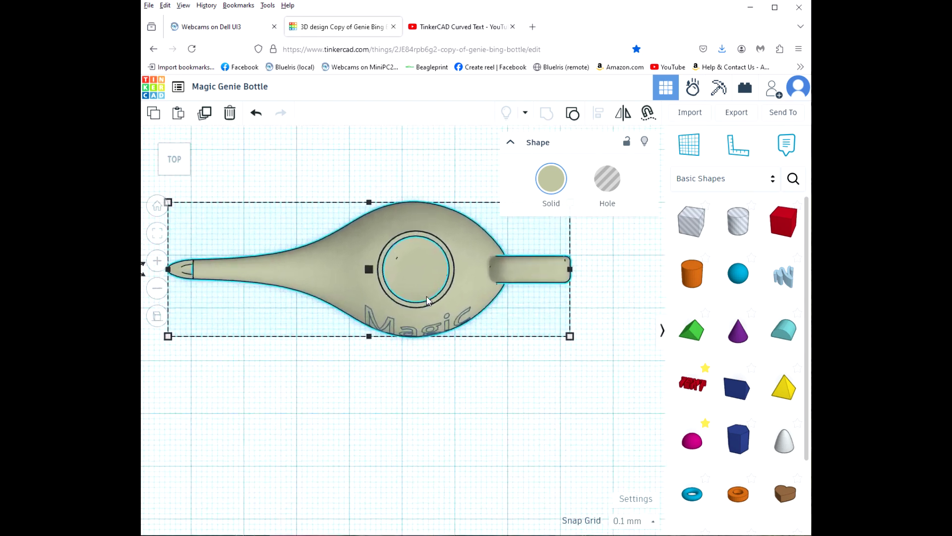
pyautogui.moveTo(459, 418); pyautogui.dragTo(441, 497, button='middle')
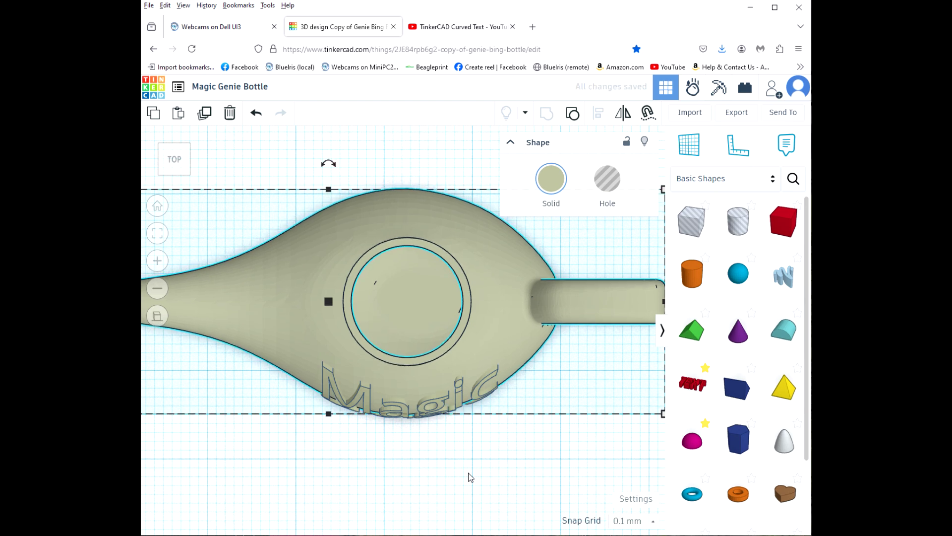
pyautogui.moveTo(475, 464); pyautogui.dragTo(469, 491, button='right')
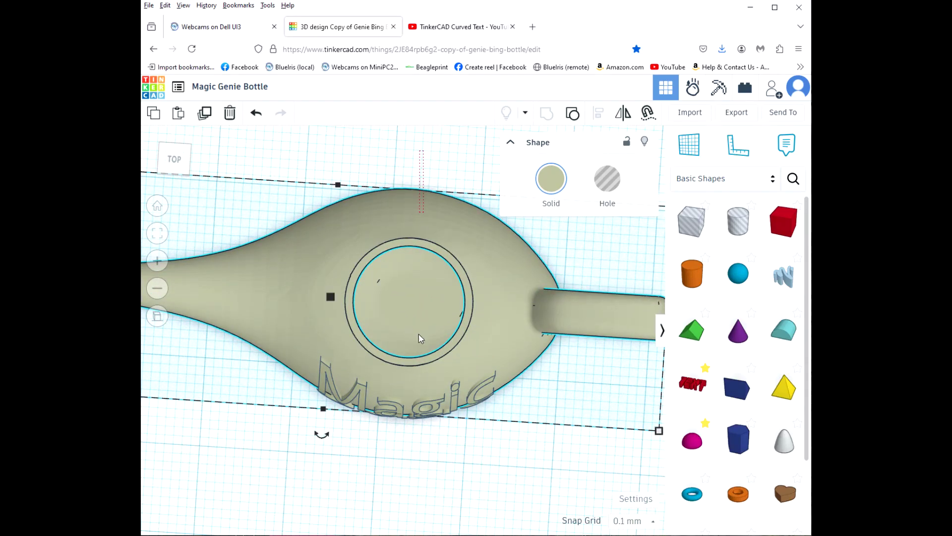
pyautogui.hotkey('ctrl', 'a')
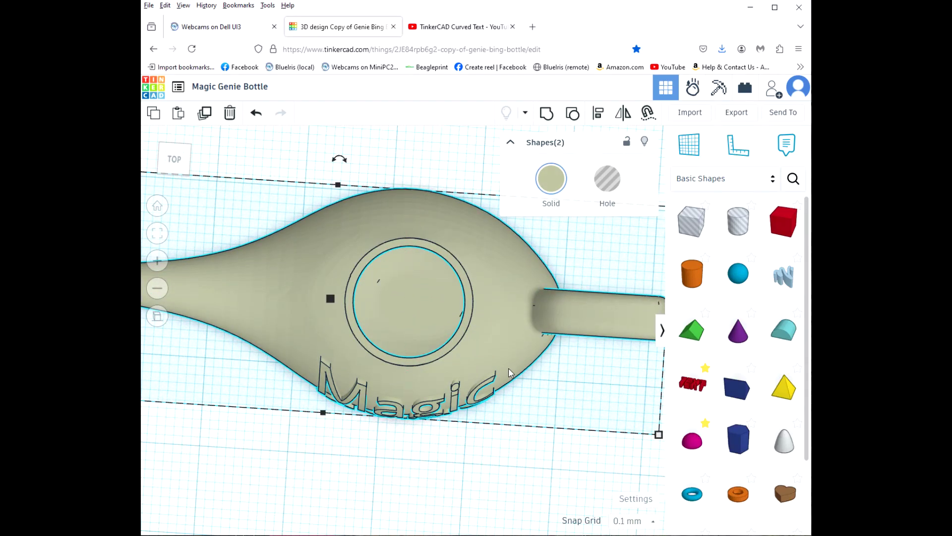
# Group the lamp and curved Magic Genie lettering into one solid, then inspect its side
pyautogui.click(546, 114)
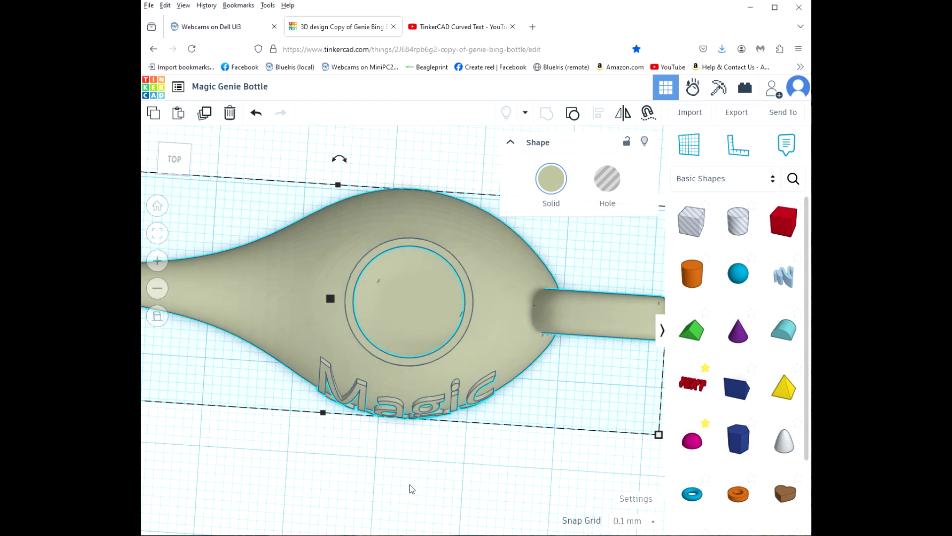
pyautogui.moveTo(397, 489); pyautogui.dragTo(415, 430, button='right')
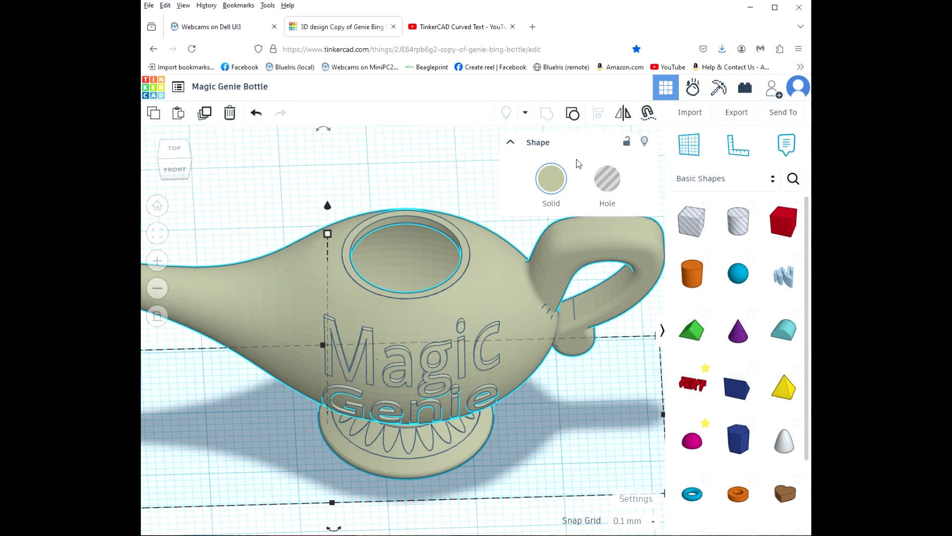
# Ungroup the lamp and convert the Magic Genie lettering into a hole
pyautogui.click(573, 114)
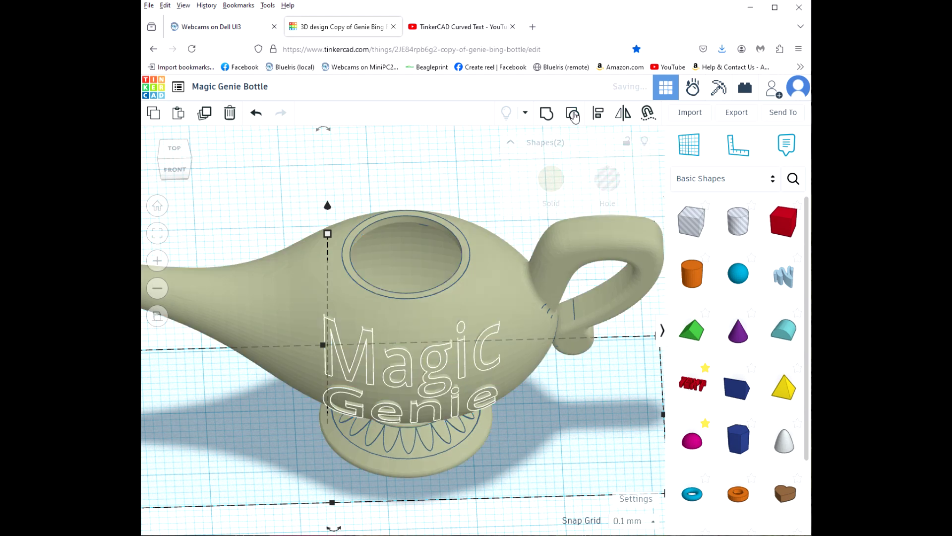
pyautogui.click(542, 453)
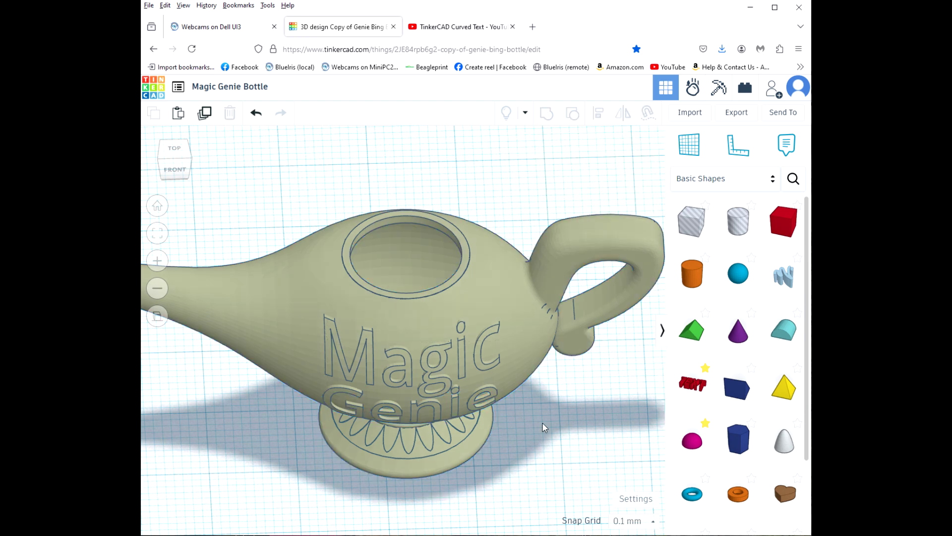
pyautogui.click(371, 339)
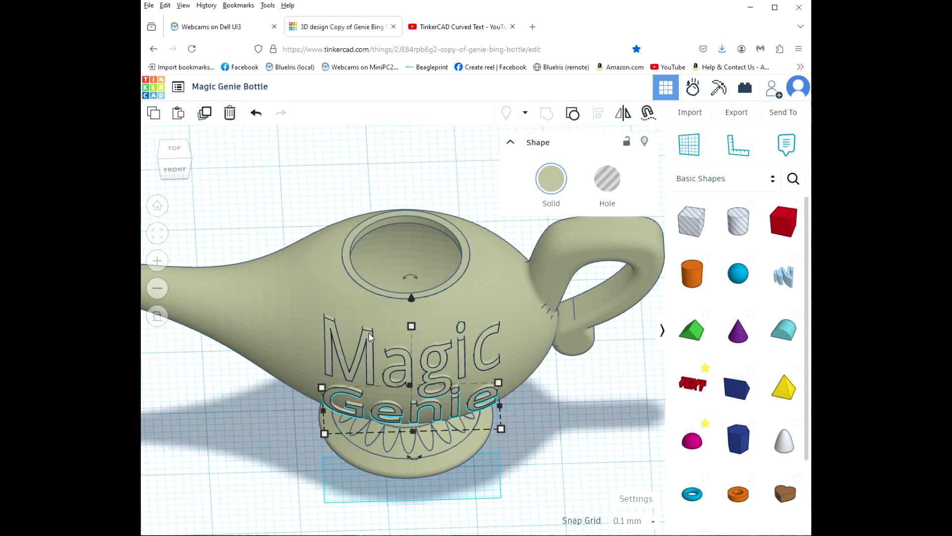
pyautogui.click(605, 190)
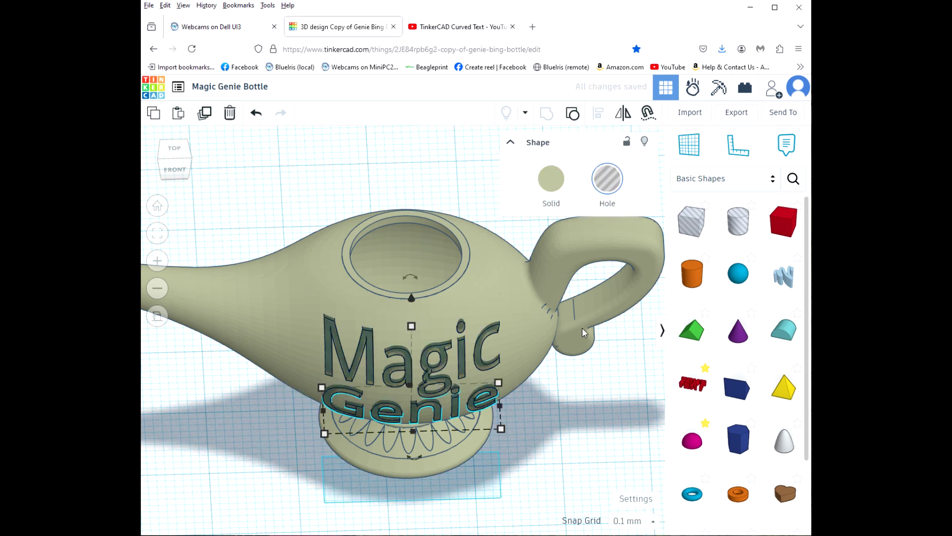
pyautogui.moveTo(544, 409); pyautogui.dragTo(557, 521, button='right')
# Select the bottle with the hole lettering and group them to engrave the text
pyautogui.click(481, 273)
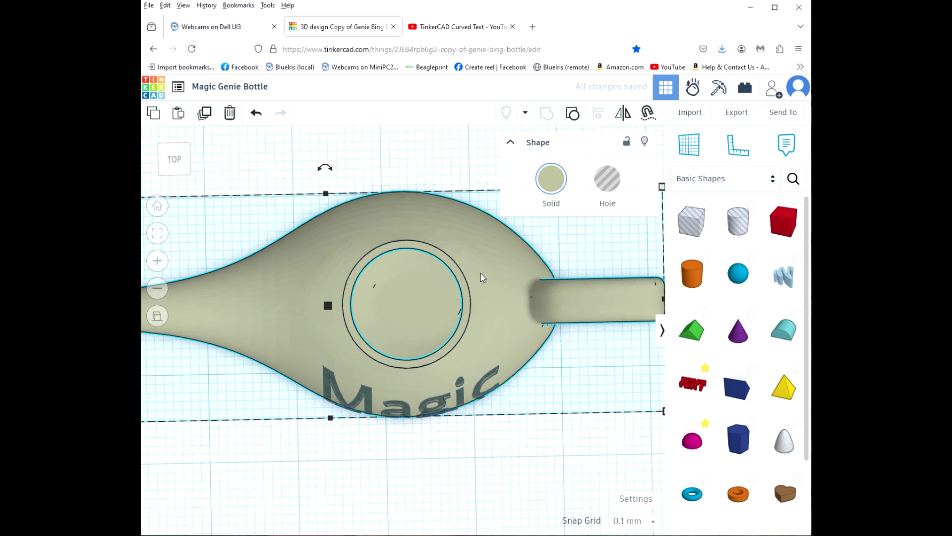
pyautogui.click(418, 493)
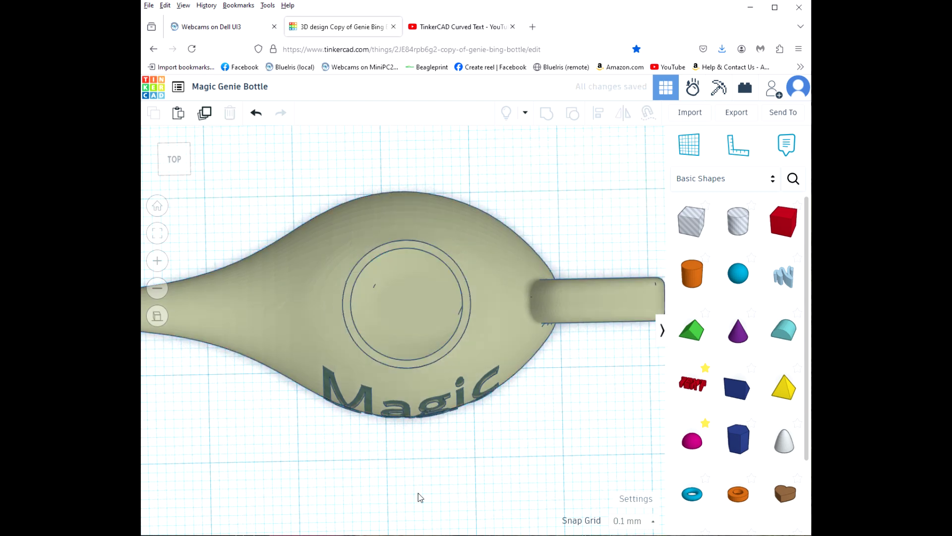
pyautogui.moveTo(418, 493); pyautogui.dragTo(421, 267, button='right')
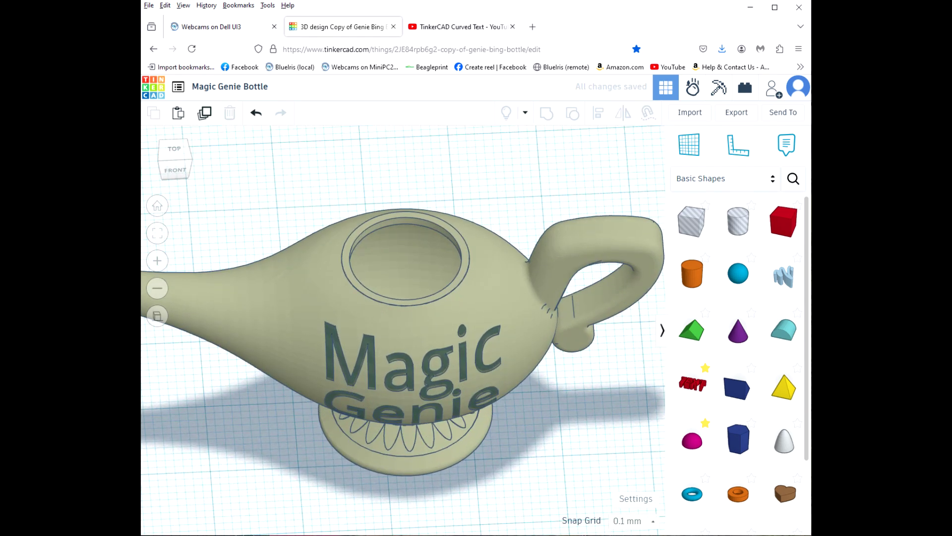
pyautogui.click(427, 313)
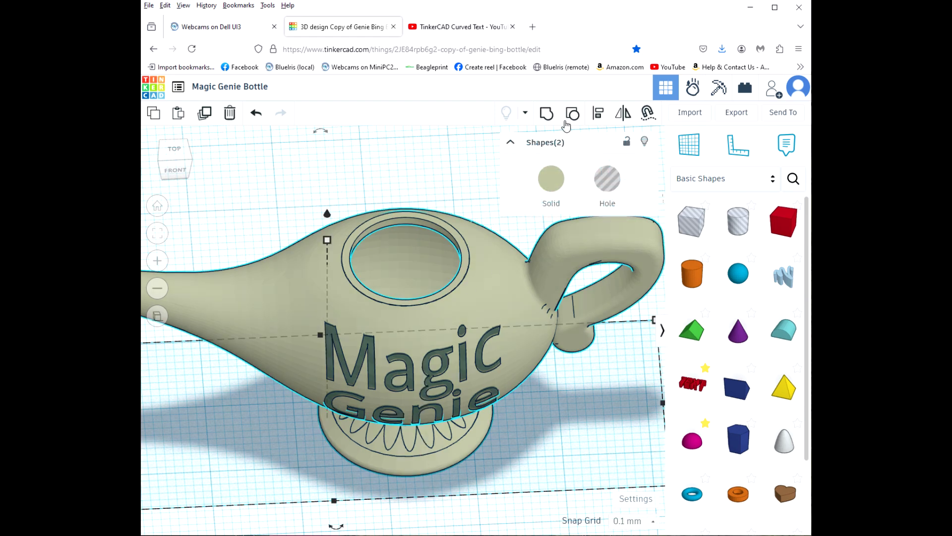
pyautogui.click(546, 113)
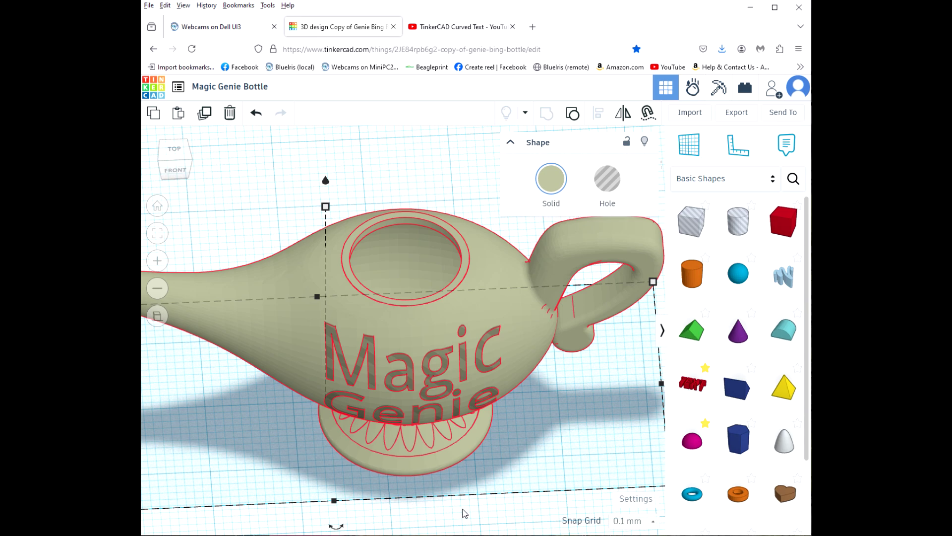
pyautogui.moveTo(458, 506); pyautogui.dragTo(460, 466, button='right')
pyautogui.scroll(-8, 459, 465)
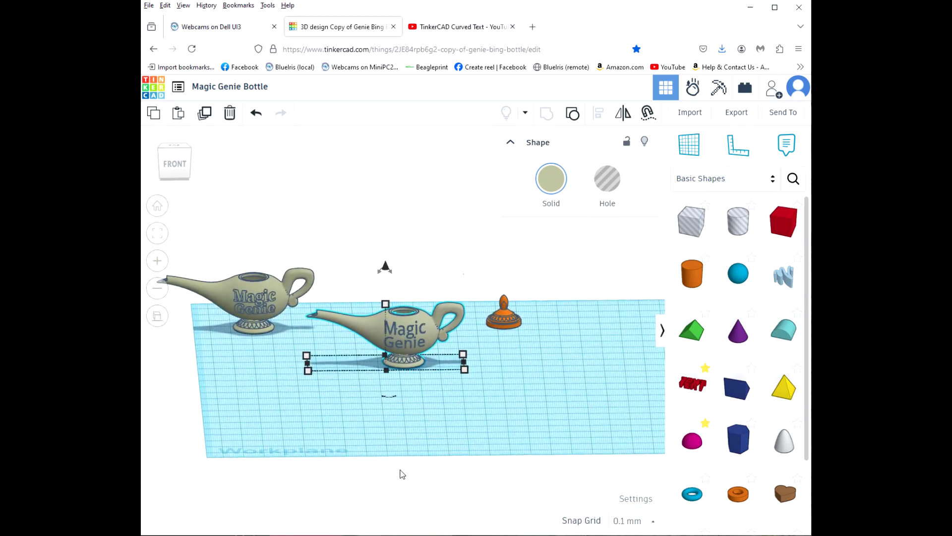